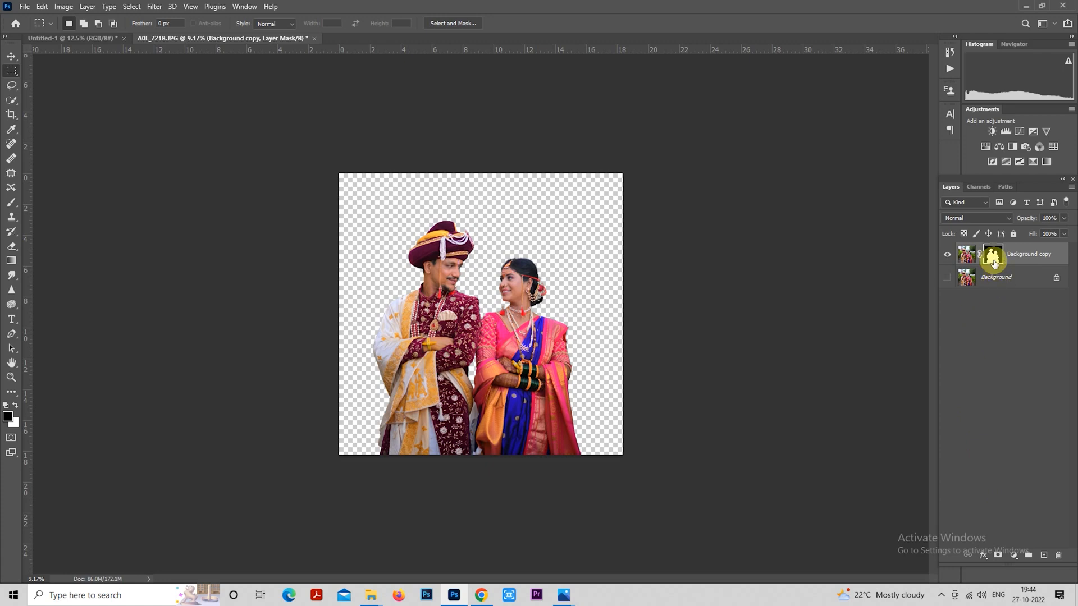
Output the masked couple to a new layer through Select and Mask with Decontaminate Colors enabled, and duplicate the resulting layer.
right_click(993, 257)
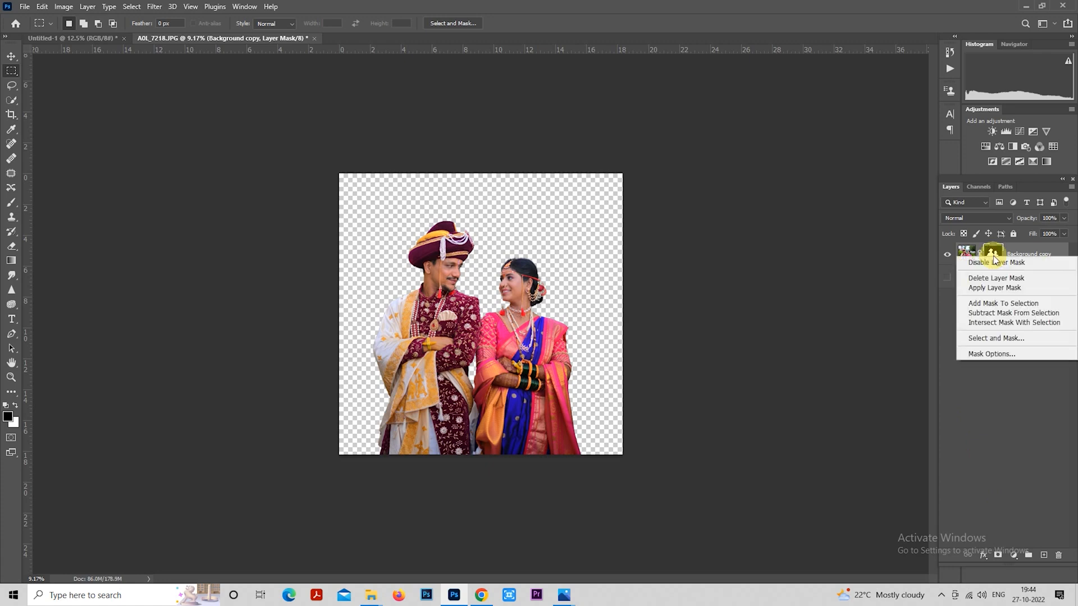
click(989, 339)
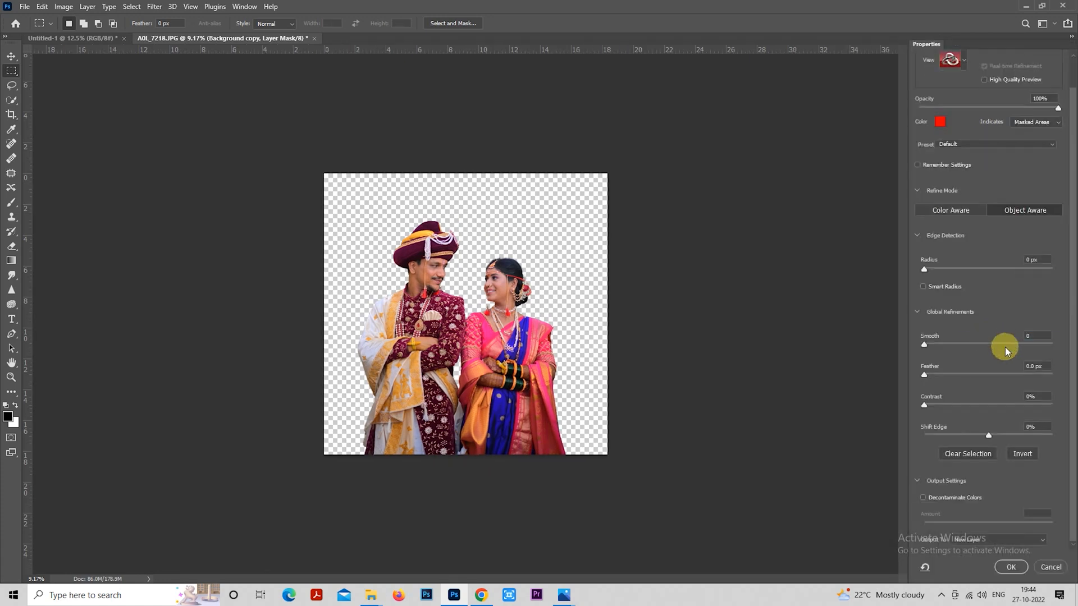
click(1022, 540)
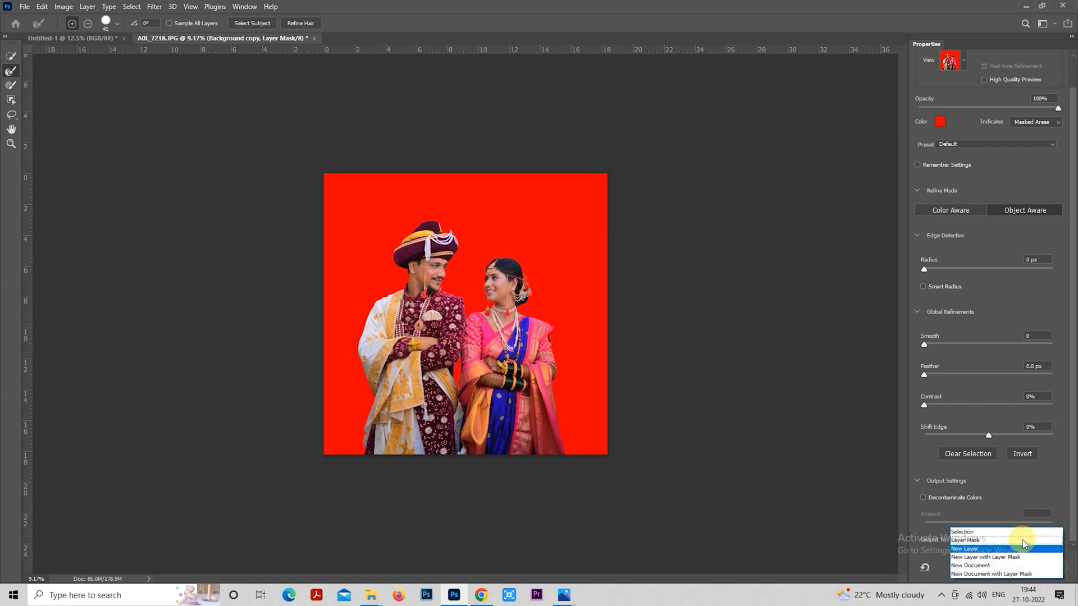
click(992, 549)
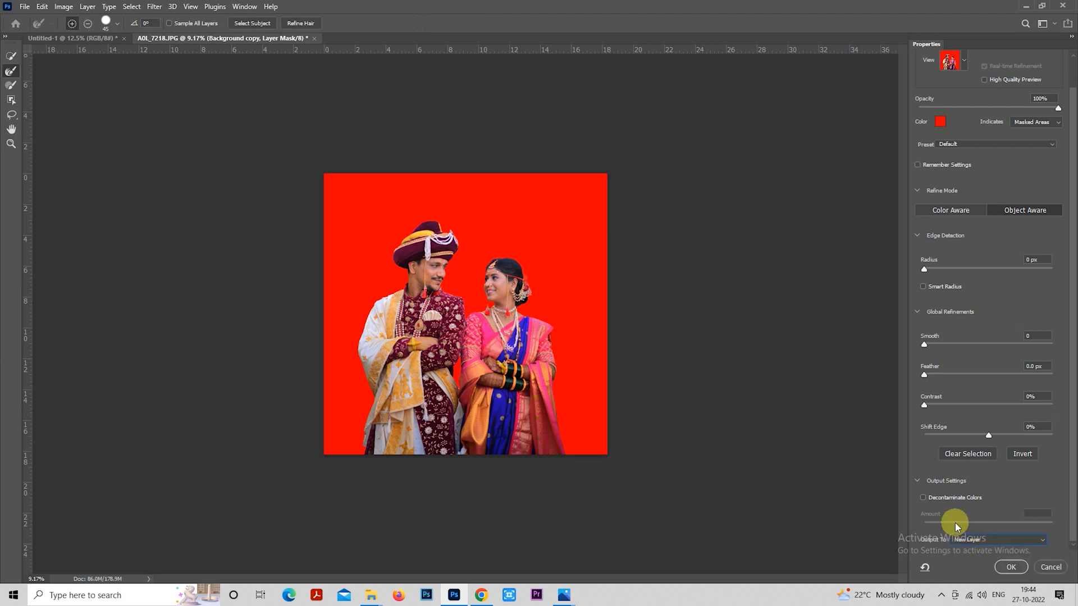
click(923, 498)
click(1012, 567)
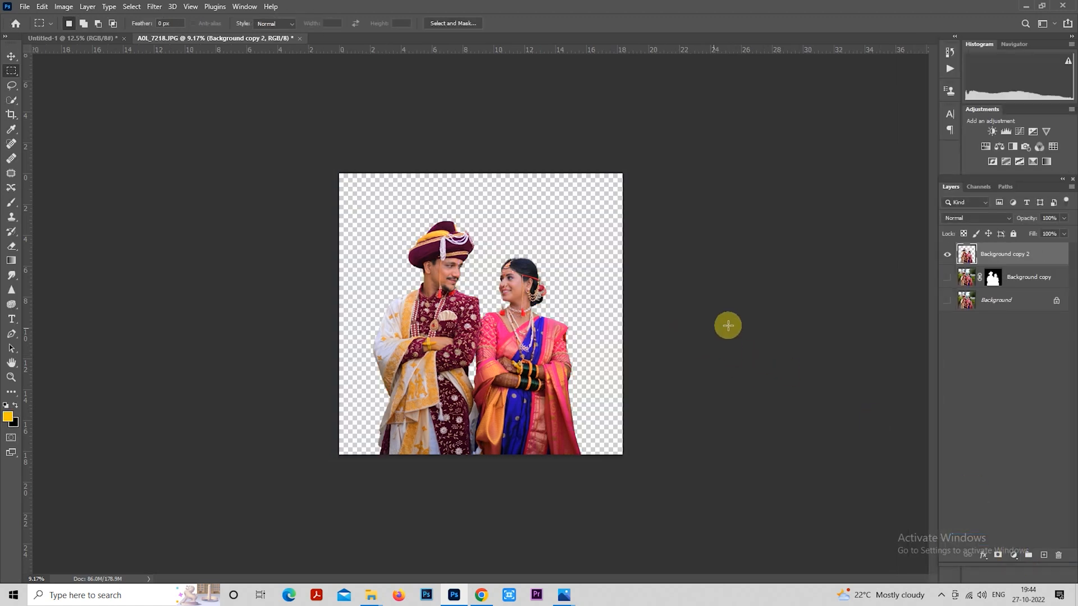
drag(971, 270, 1049, 552)
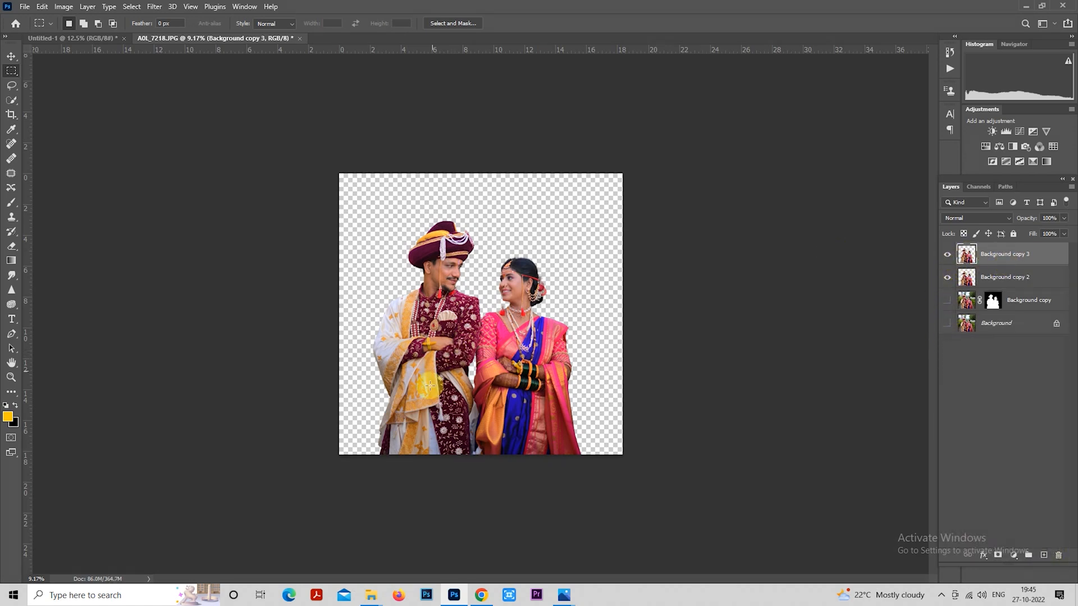
Switch to Chrome, search Google for "pexels com" and open the Pexels website.
click(481, 595)
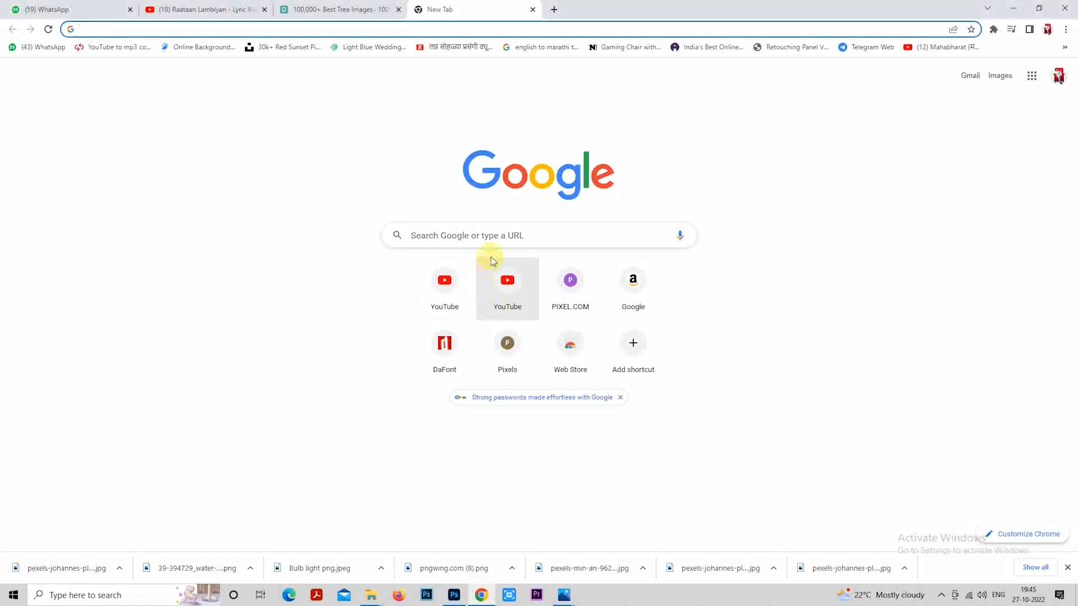
click(497, 236)
text(pexels com)
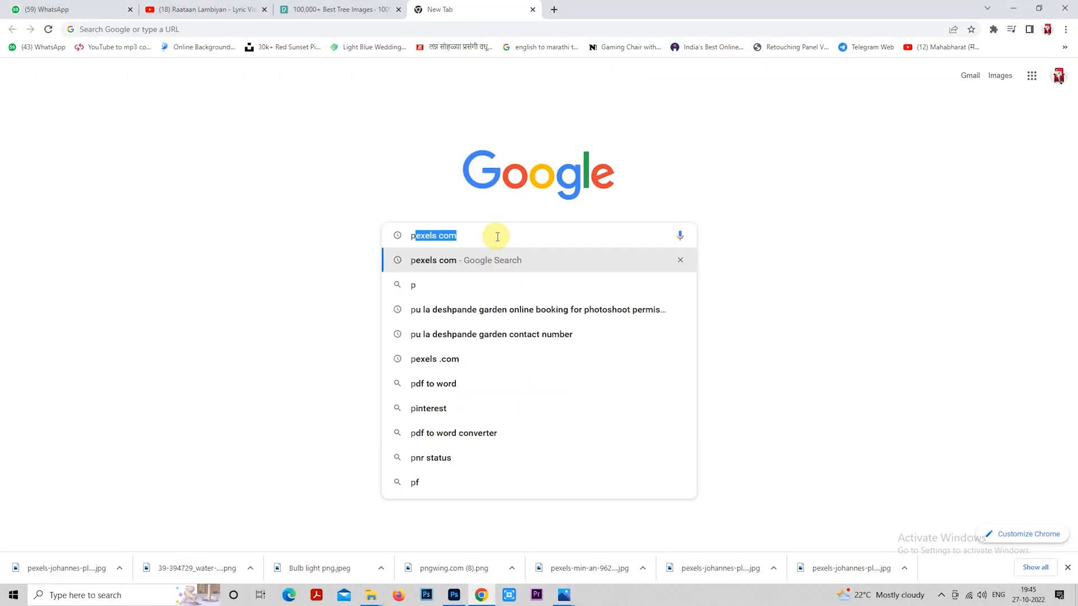
click(427, 262)
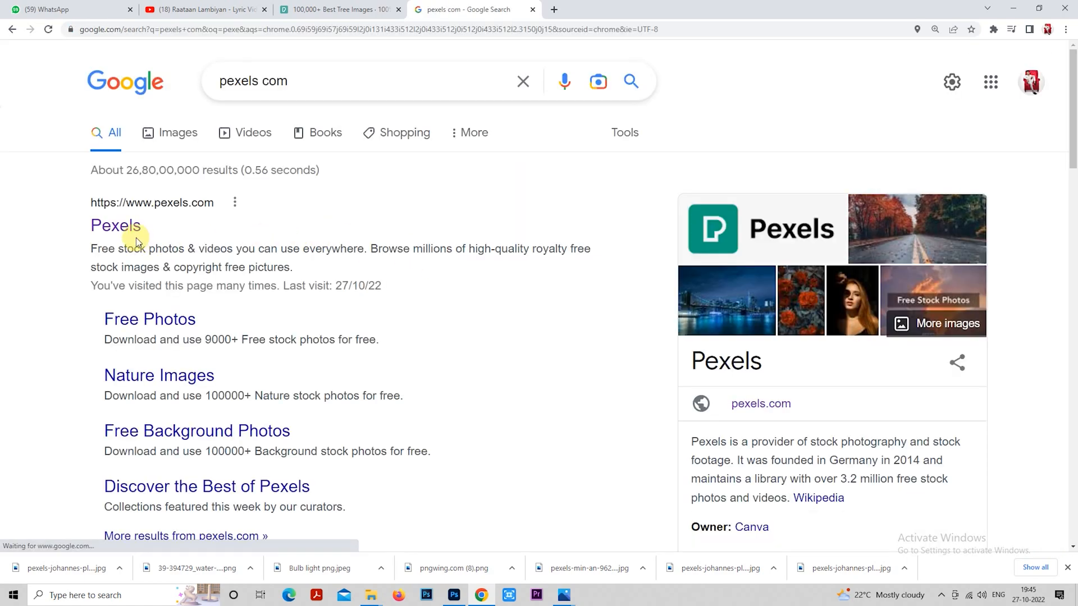
click(124, 232)
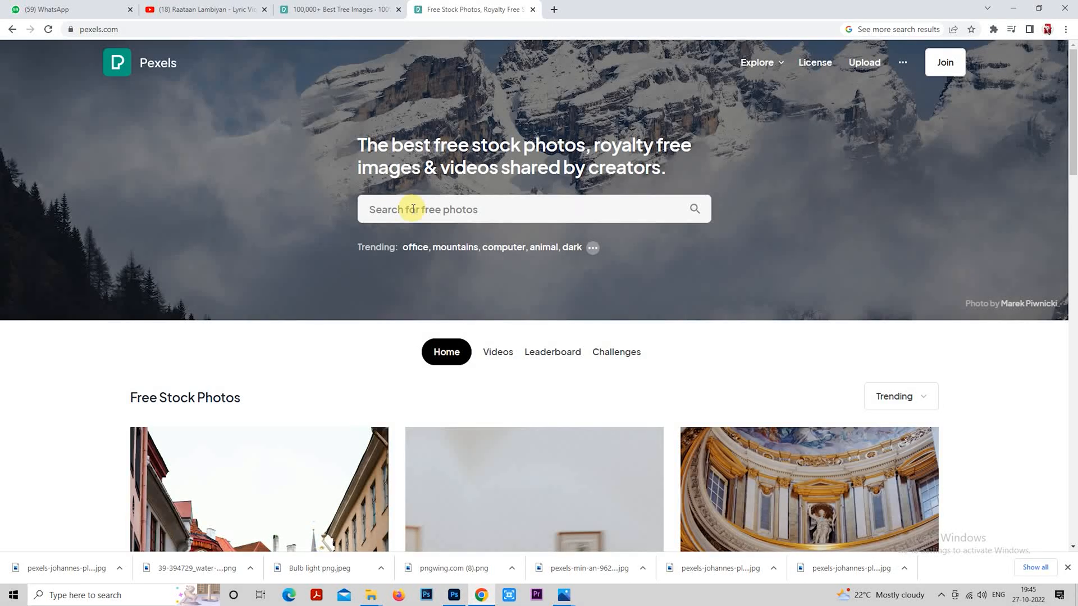
Search Pexels for "tree" and open the photo of a lone bare tree on a grassy hill against a pale sky.
click(413, 209)
text(tr)
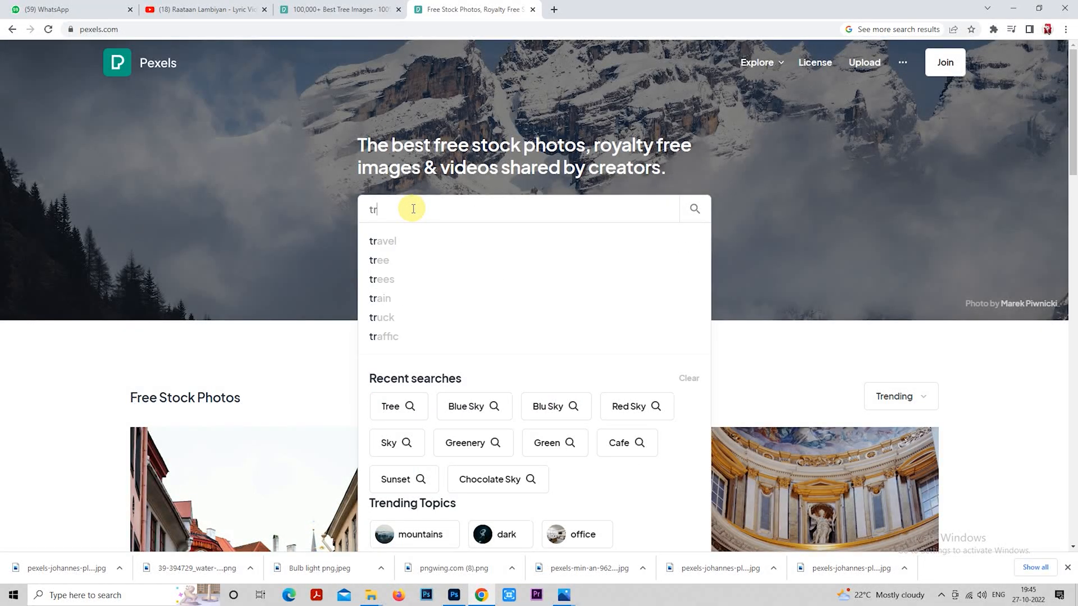
text(ee)
click(695, 209)
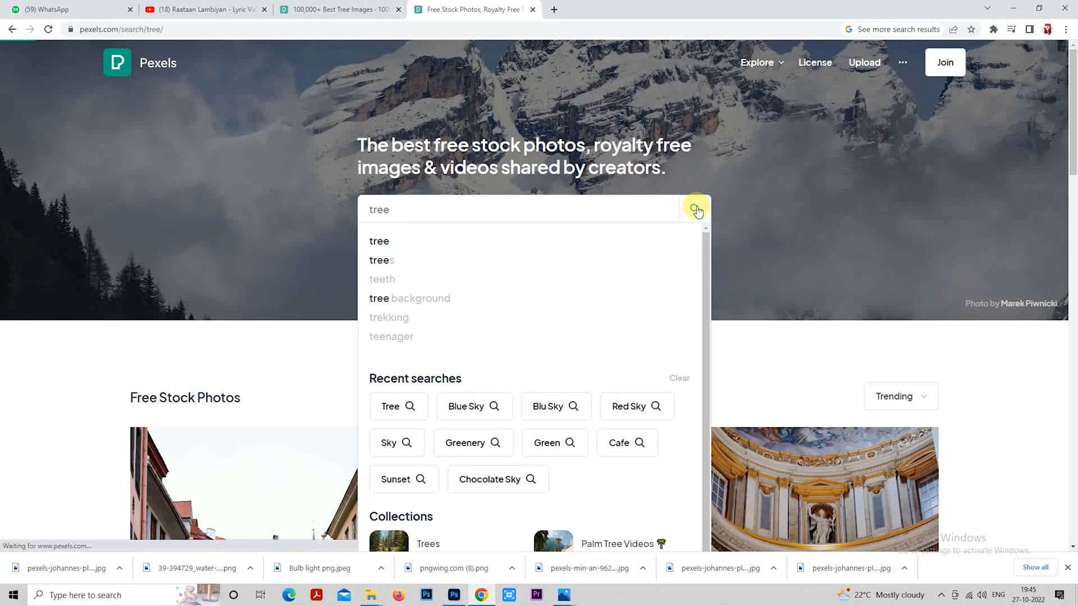
scroll(564, 225, down, 4)
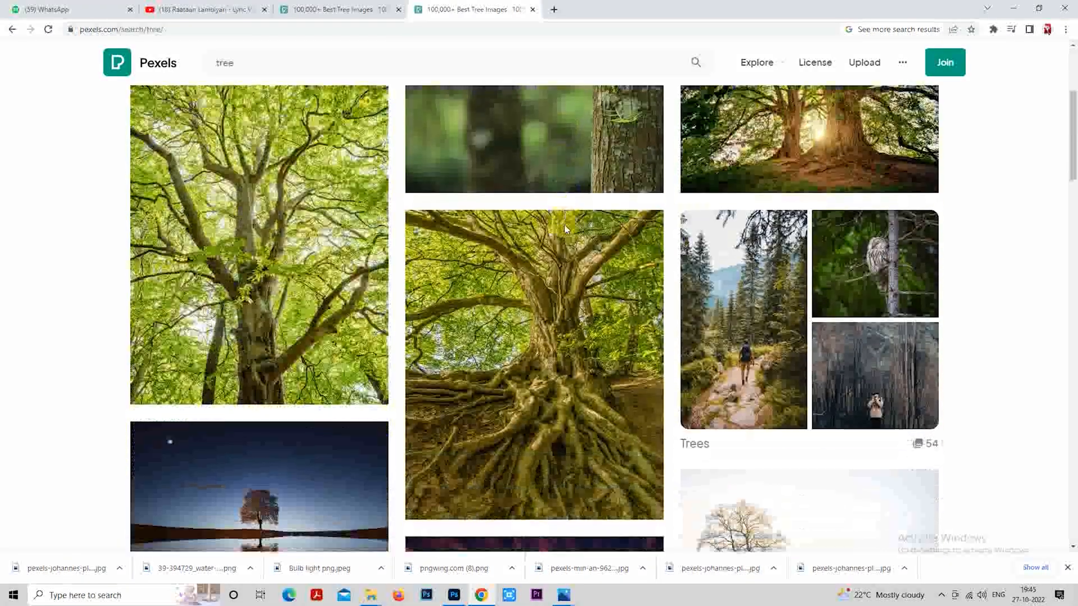
scroll(564, 224, down, 5)
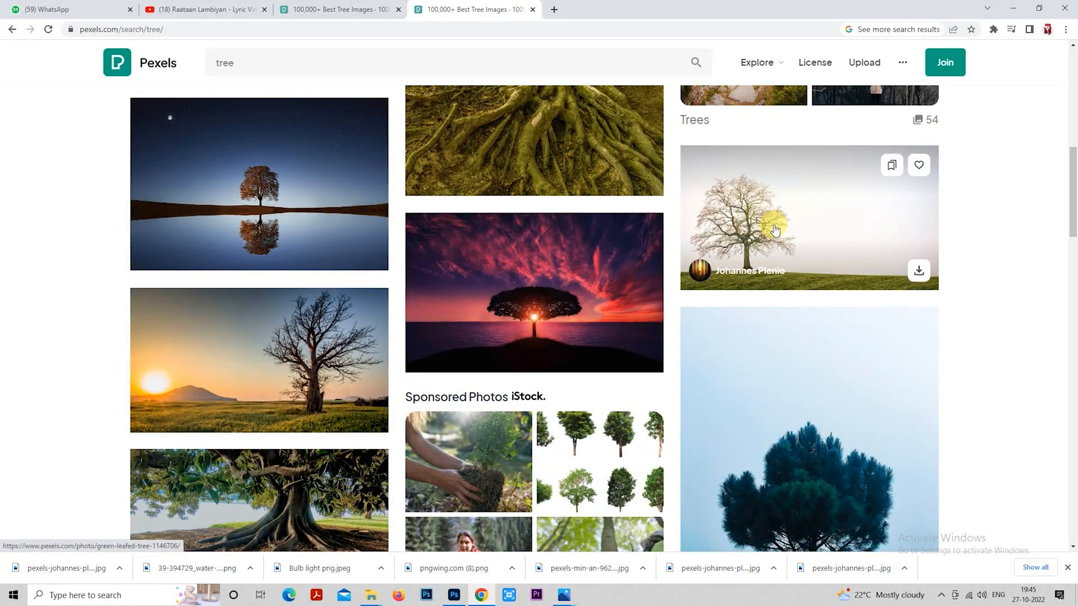
click(774, 230)
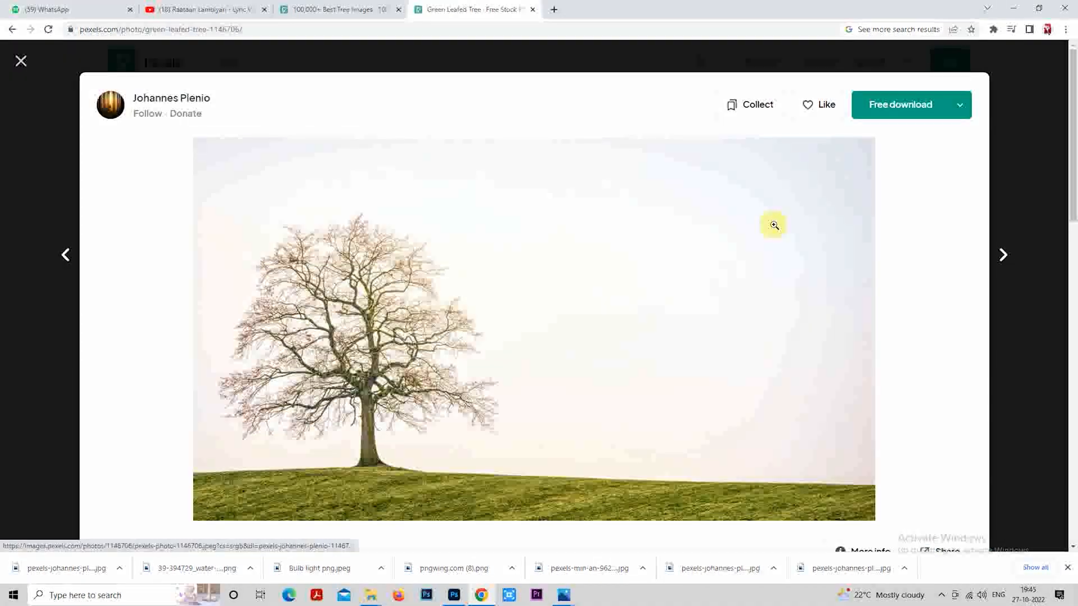
Try to download the tree photo at its default size, dismissing the donation dialog after each attempt.
click(900, 115)
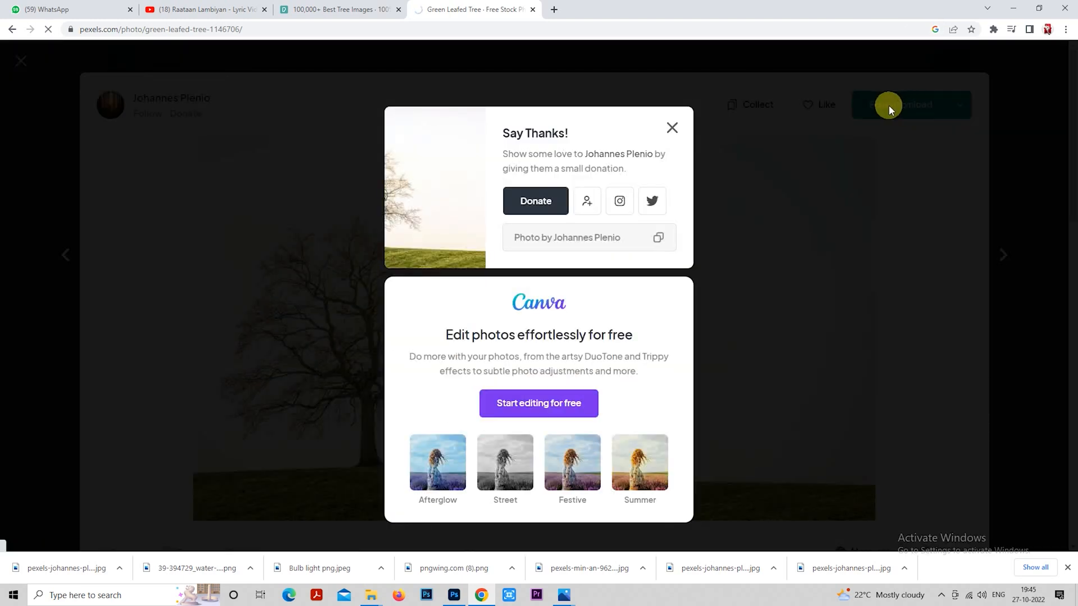
click(672, 128)
click(898, 102)
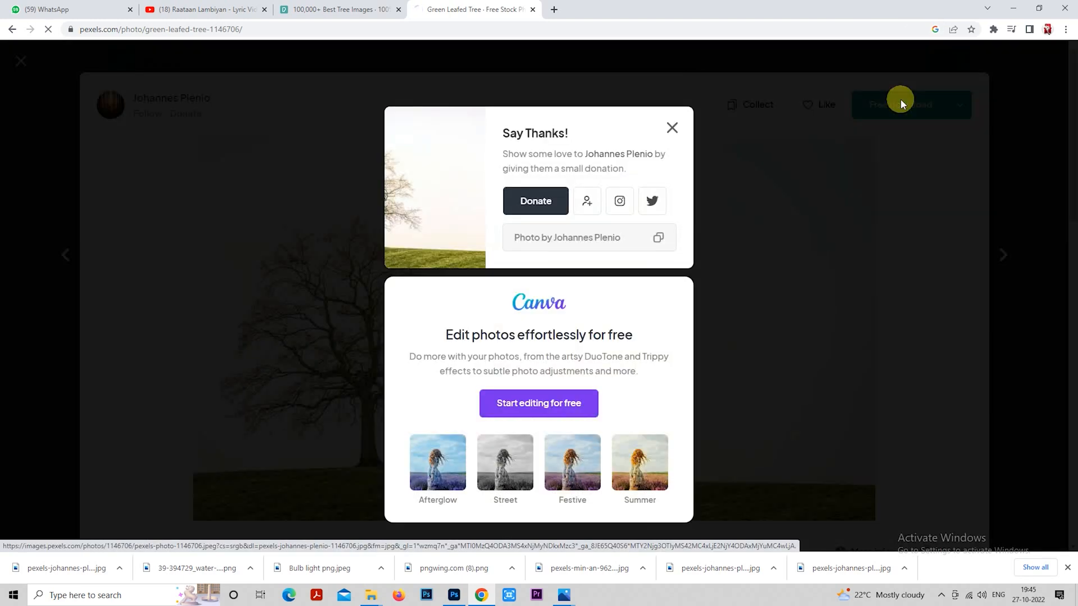
click(672, 128)
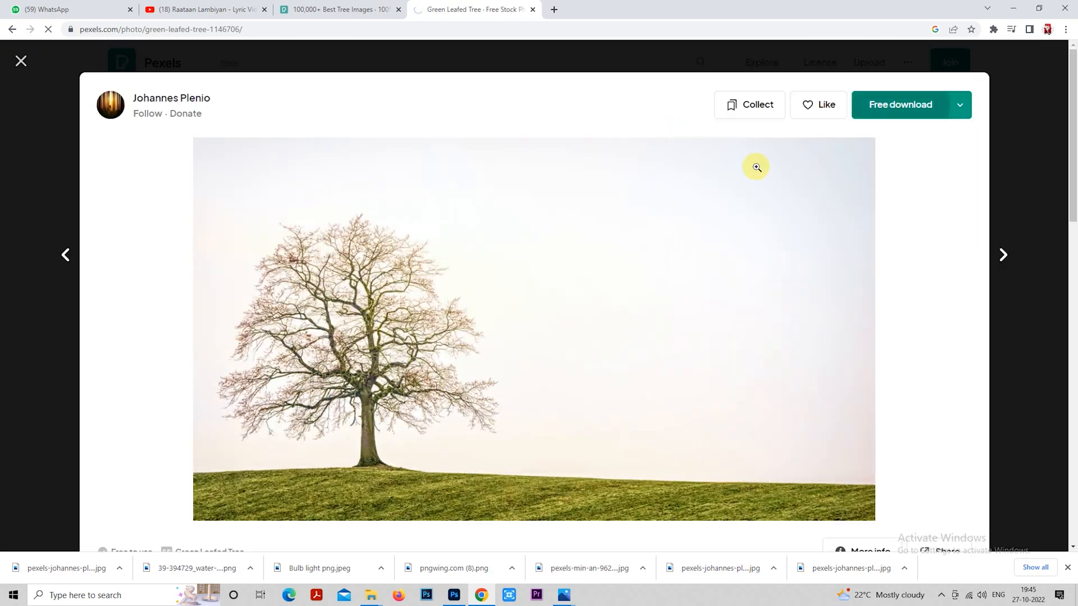
click(924, 106)
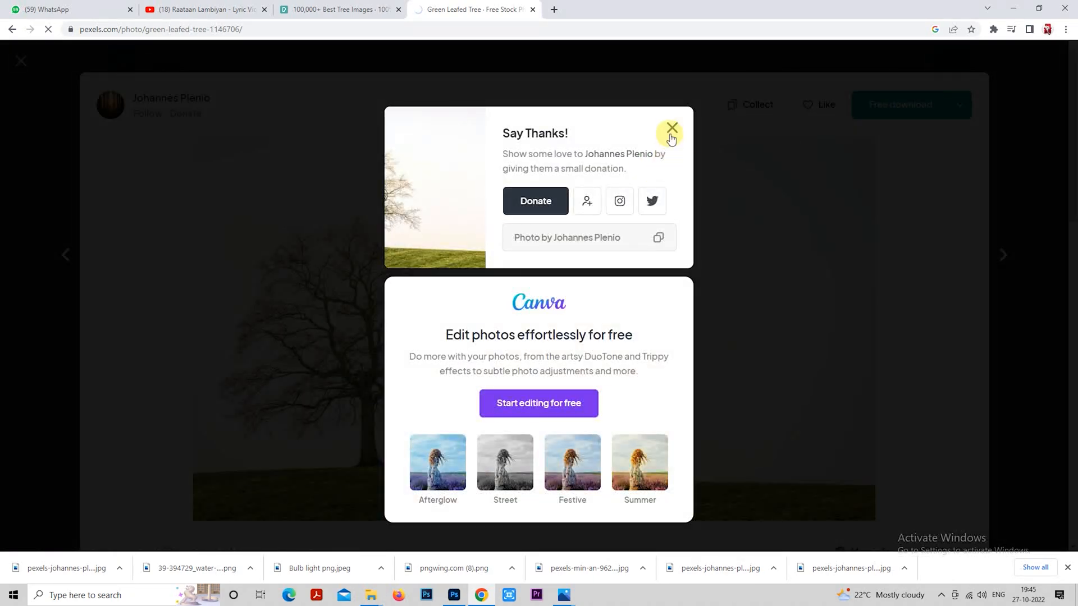
click(672, 130)
click(868, 106)
click(673, 129)
Download the tree photo at Large size (1920×1080) and once more with Free download, and dismiss the donation dialog.
click(958, 105)
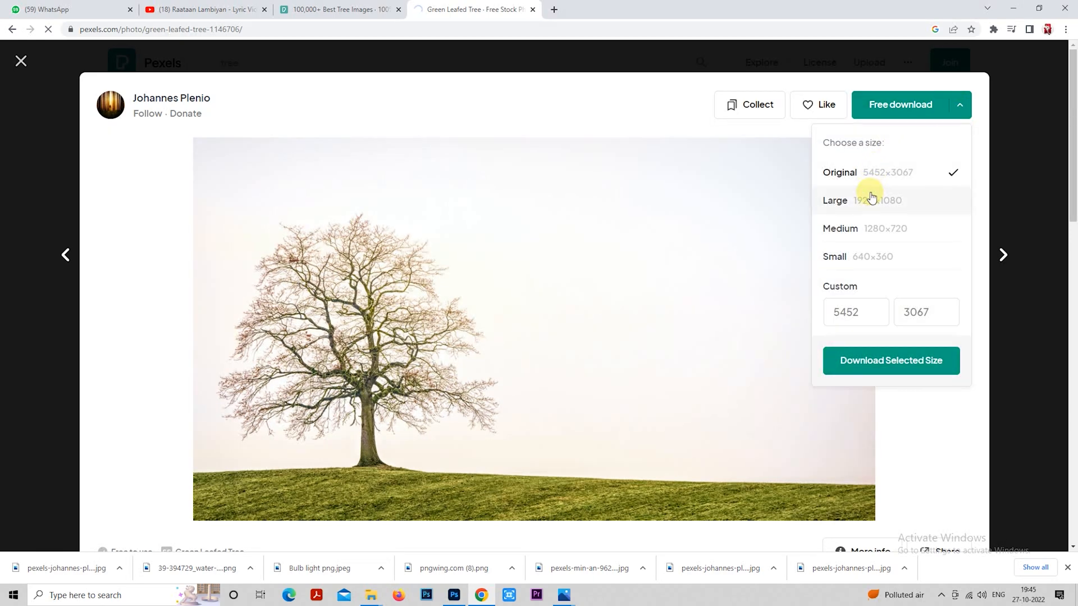
click(889, 365)
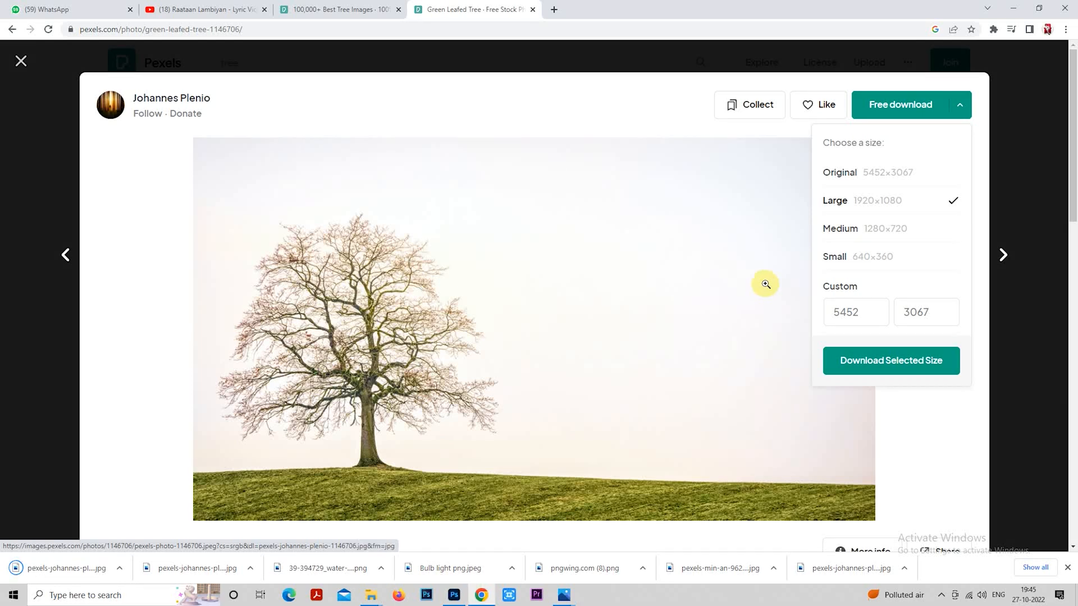
click(917, 105)
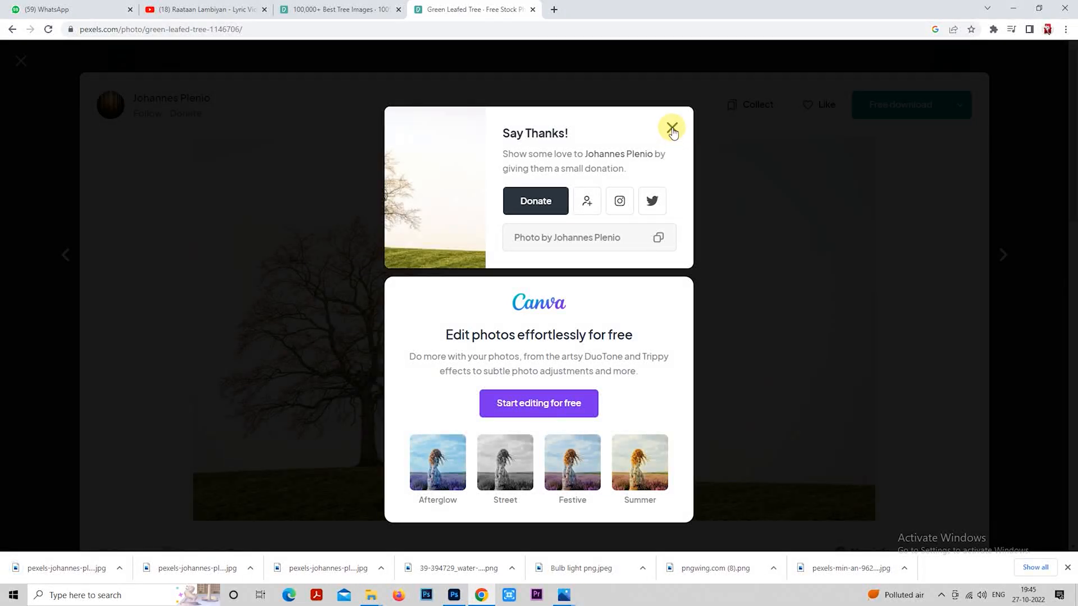
click(672, 129)
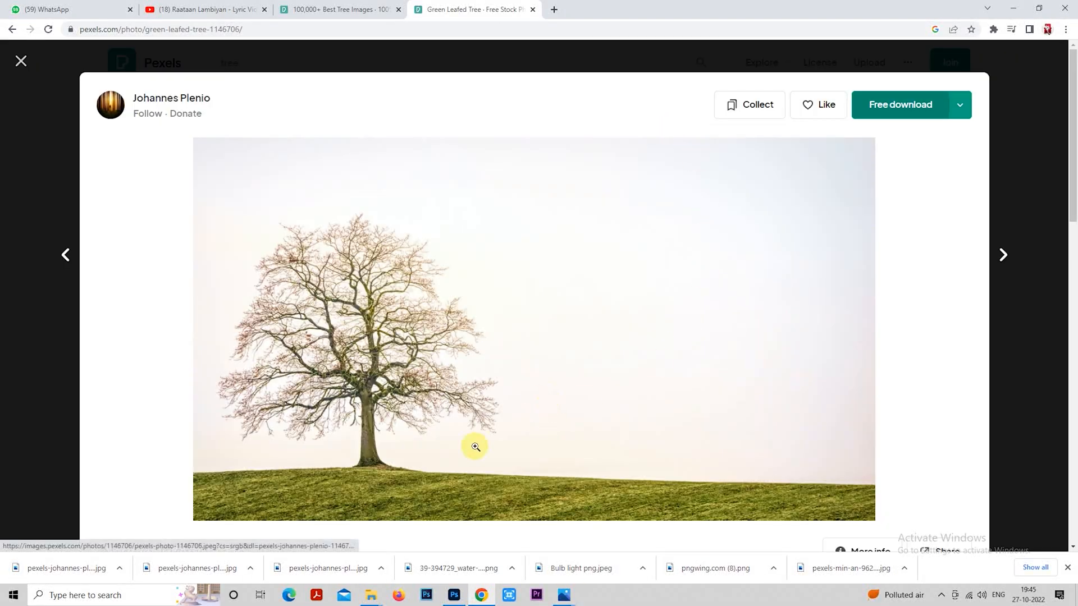
Place the newest downloaded tree photo in the couple's Photoshop document and rasterize its layer.
drag(68, 568, 489, 340)
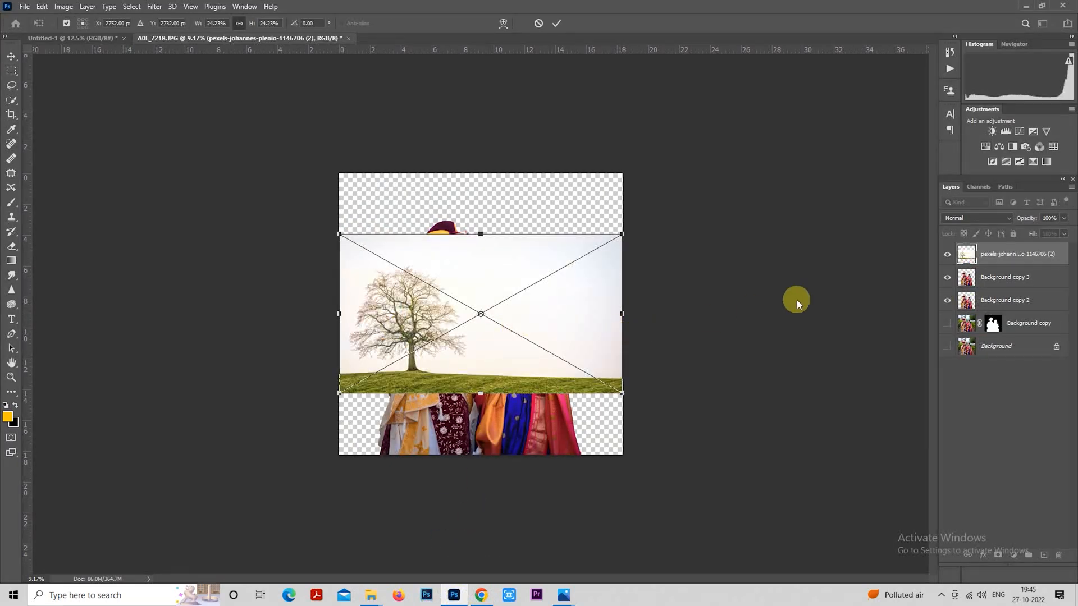
click(991, 257)
right_click(991, 255)
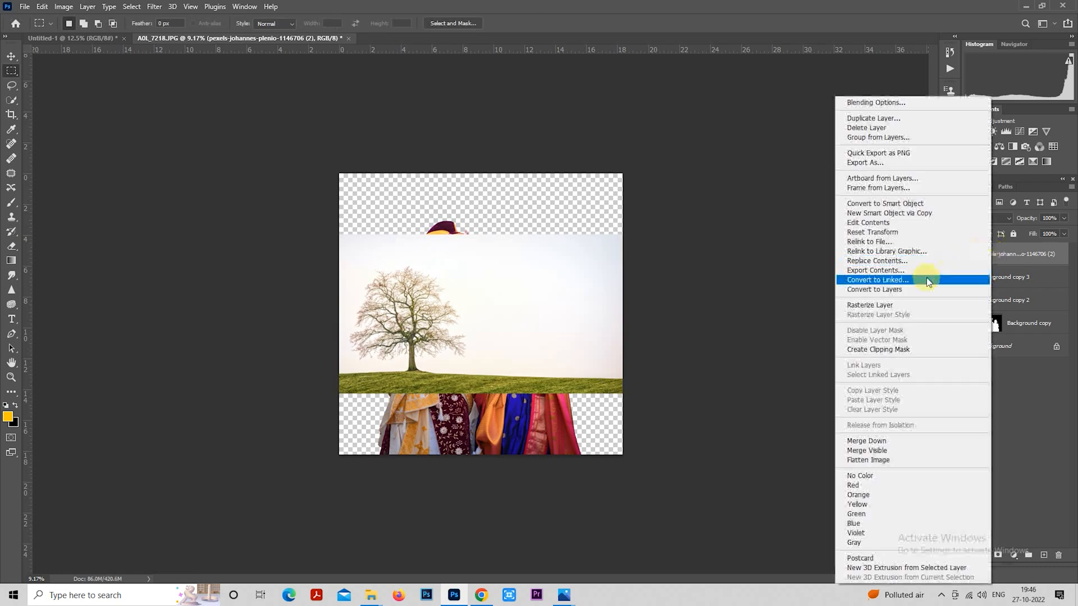
click(879, 306)
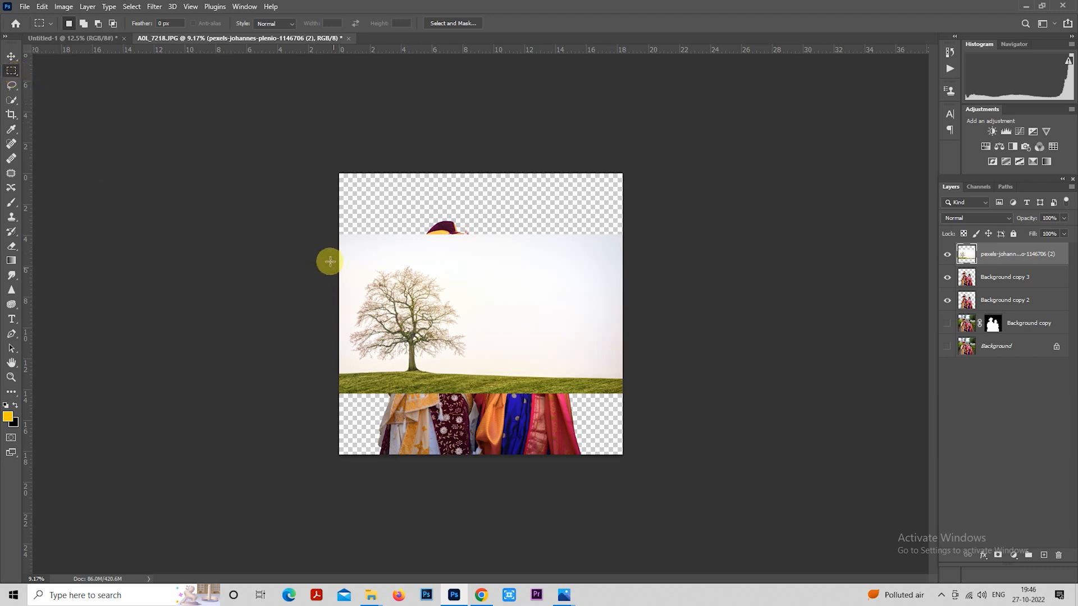
Copy the rectangular area around the tree from the placed photo to a new layer, and hide the original photo layer.
drag(326, 205, 493, 423)
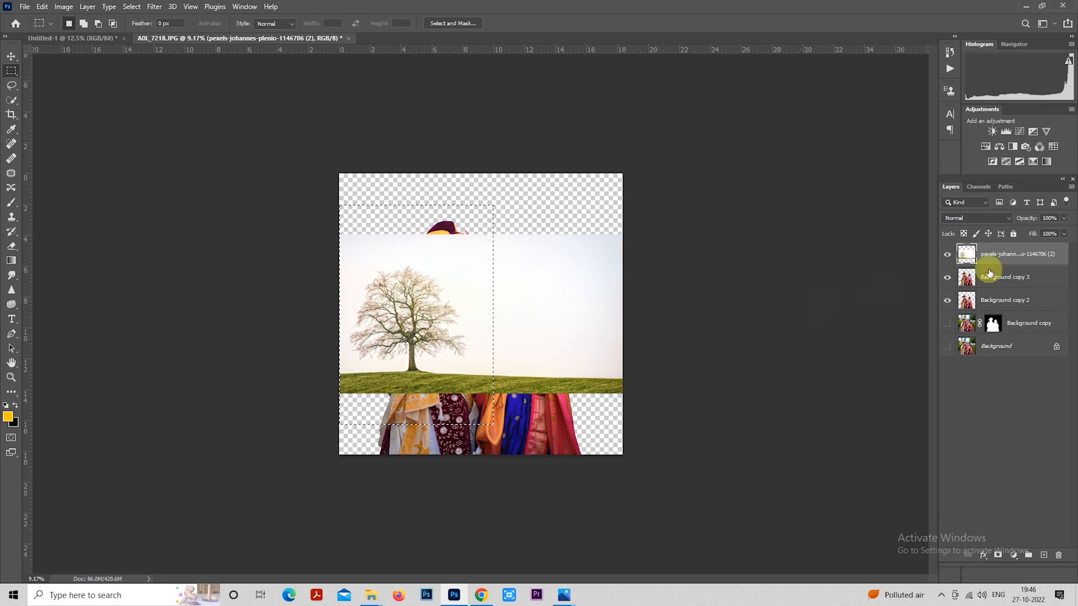
key(ctrl+j)
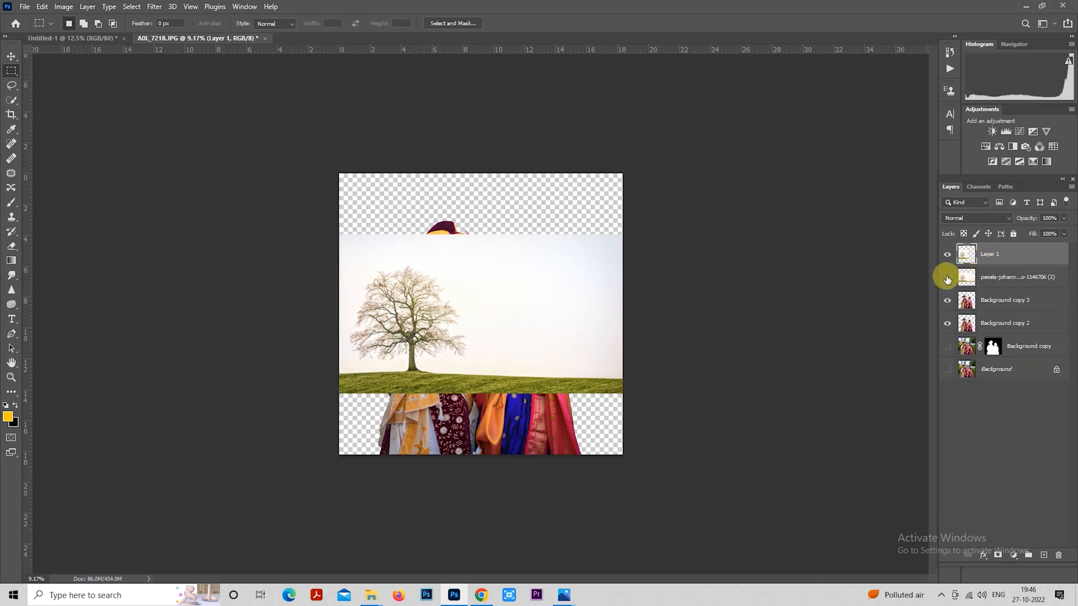
click(948, 277)
Free-transform the copied tree layer to about 275% and position it so the tree fills the canvas with its trunk at the lower edge.
right_click(427, 284)
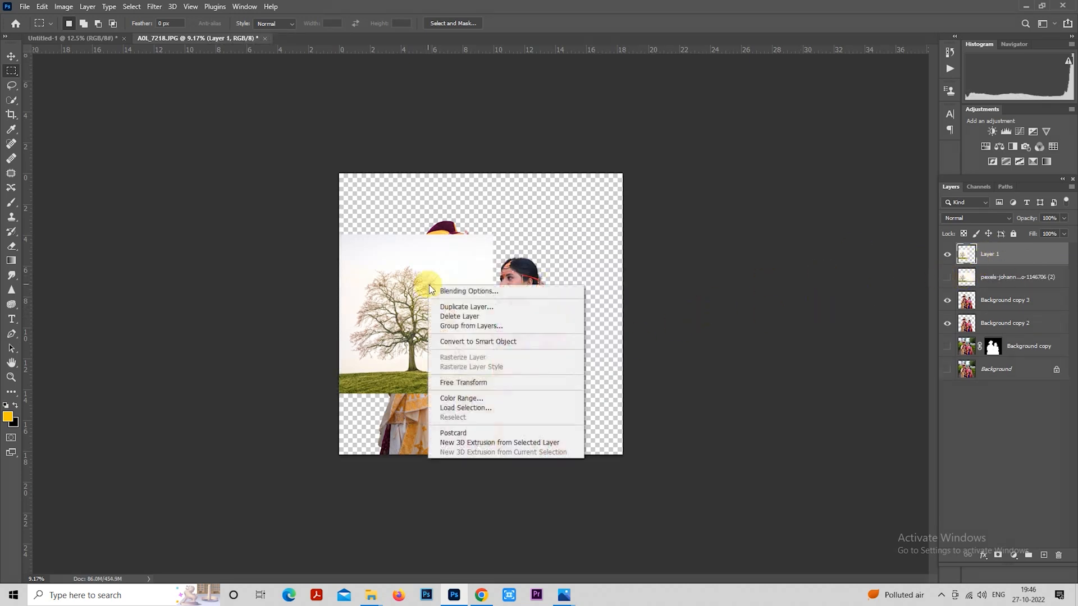
click(474, 386)
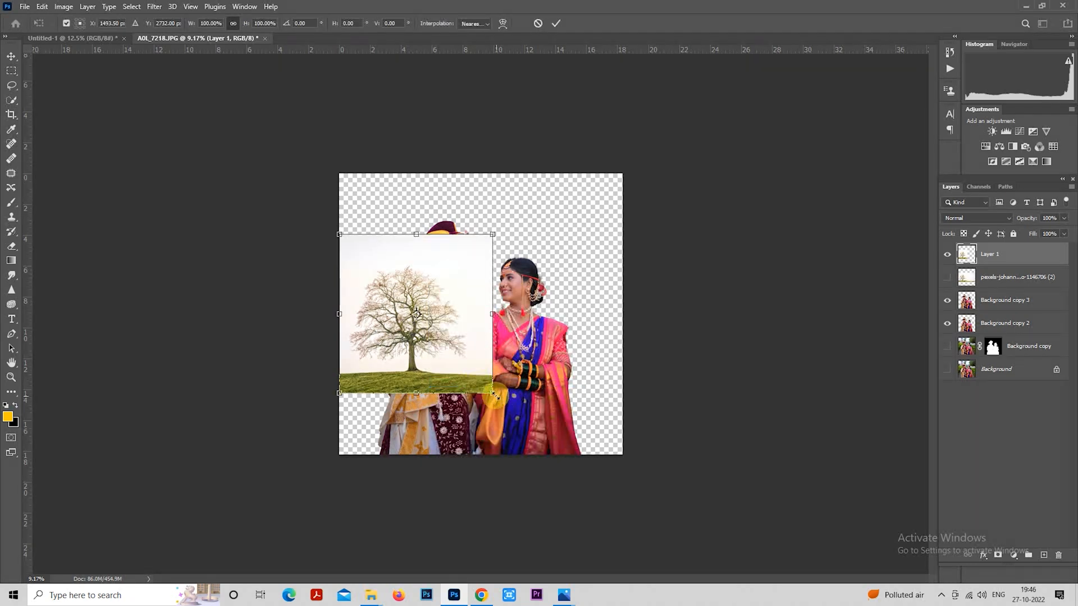
drag(492, 393, 565, 469)
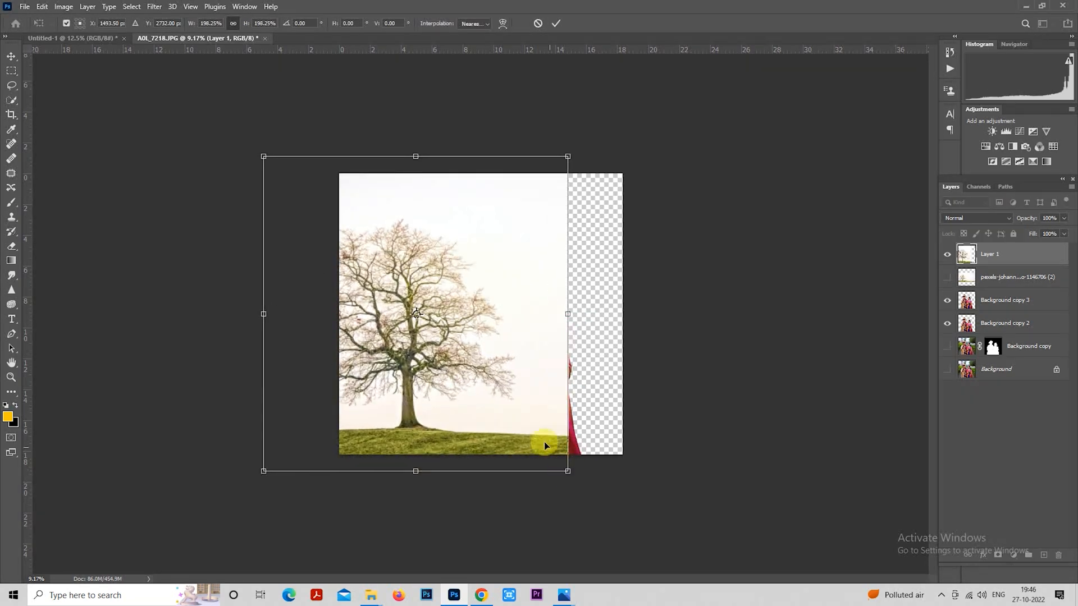
drag(516, 402, 580, 399)
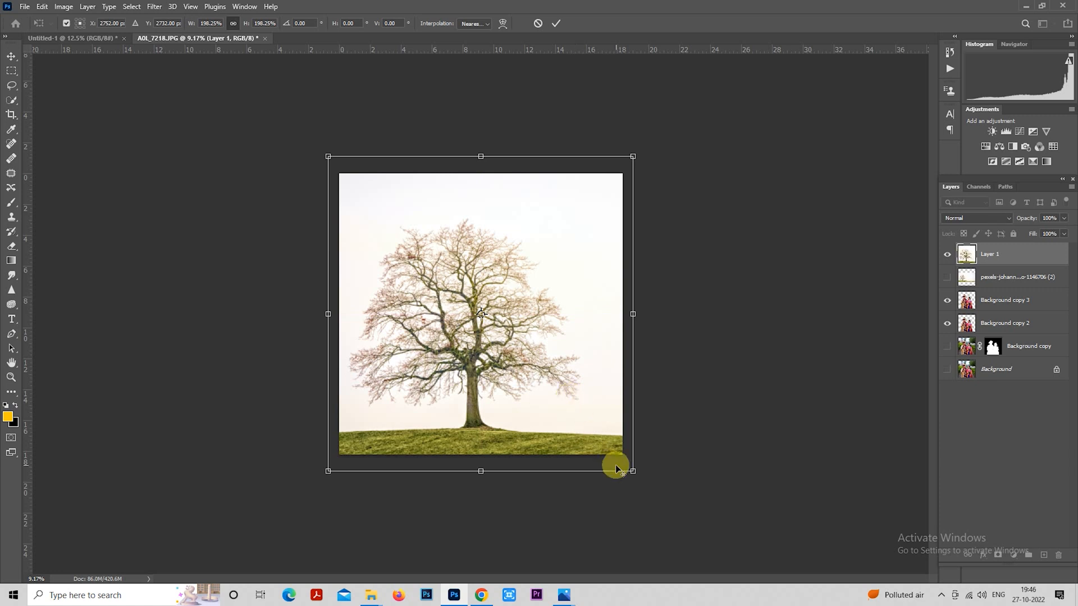
drag(631, 470, 670, 533)
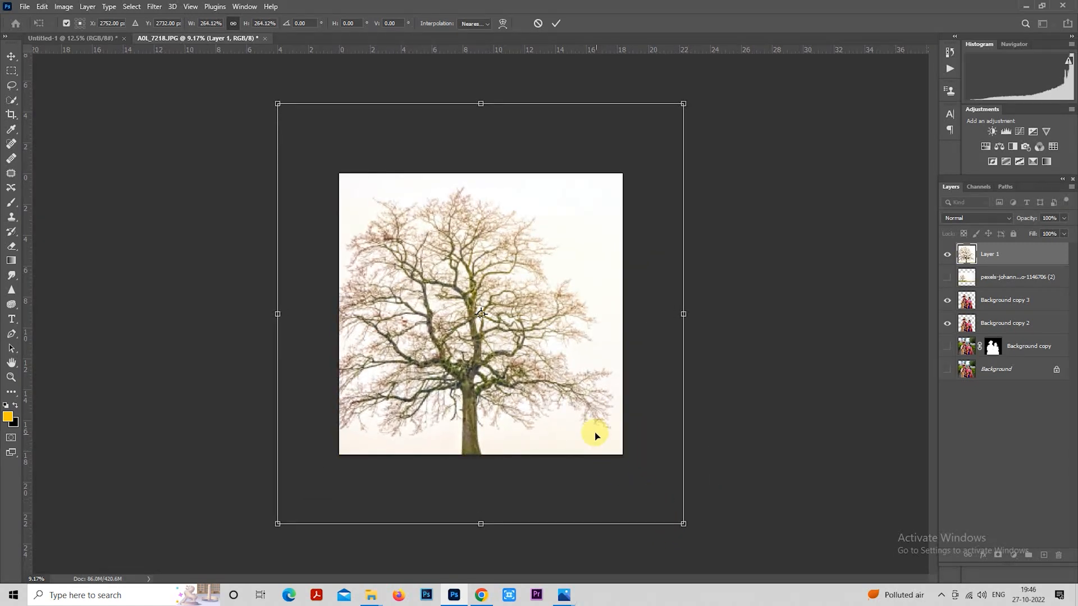
drag(591, 435, 606, 415)
drag(705, 516, 714, 525)
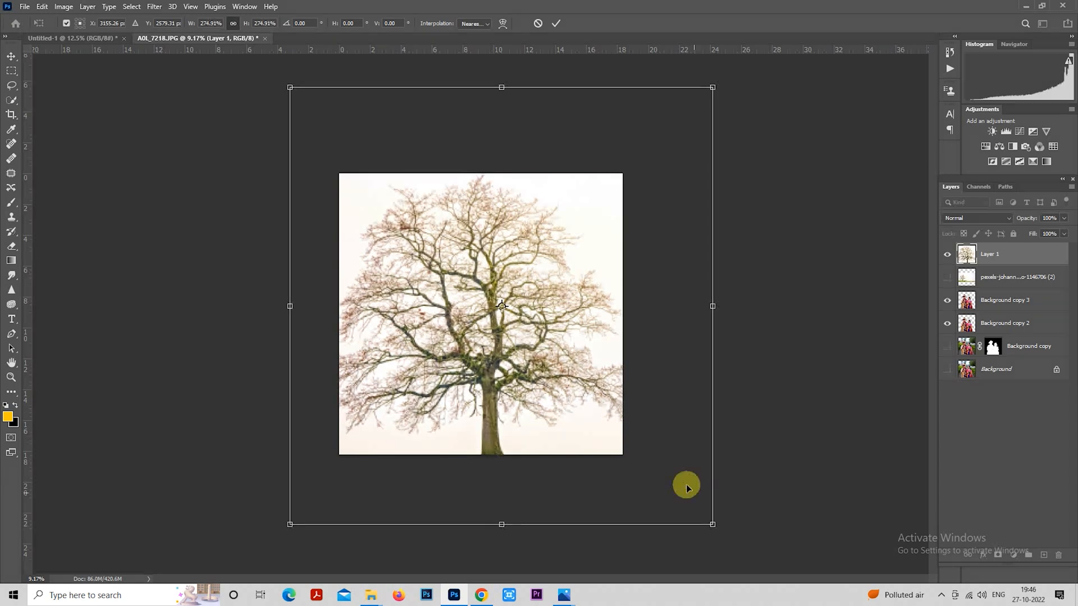
drag(671, 462, 676, 459)
key(Return)
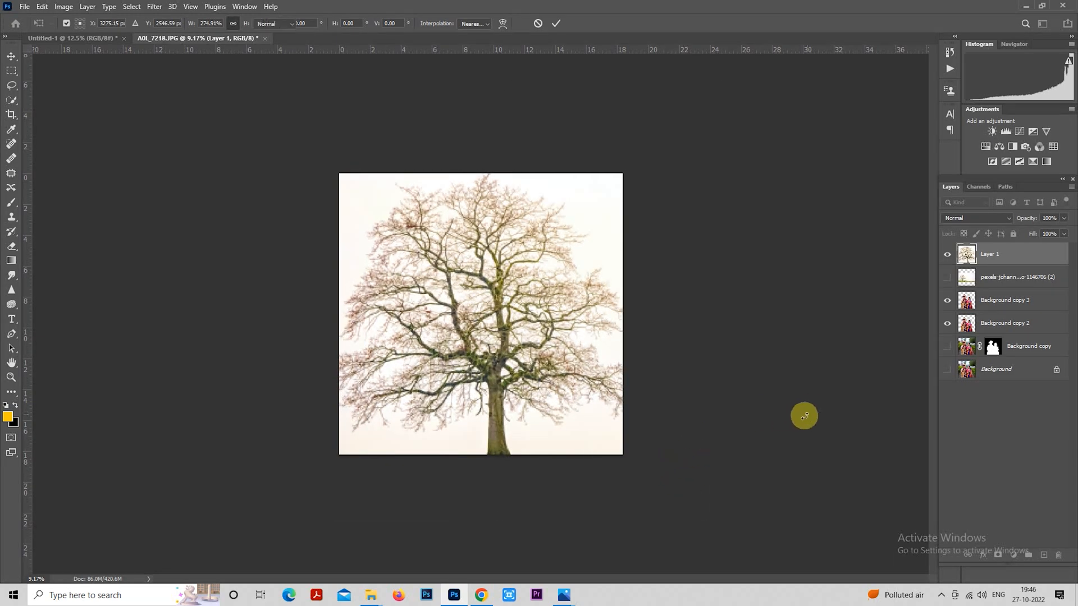
Move the Background copy 3 couple layer above the tree layer in the layer stack.
key(m)
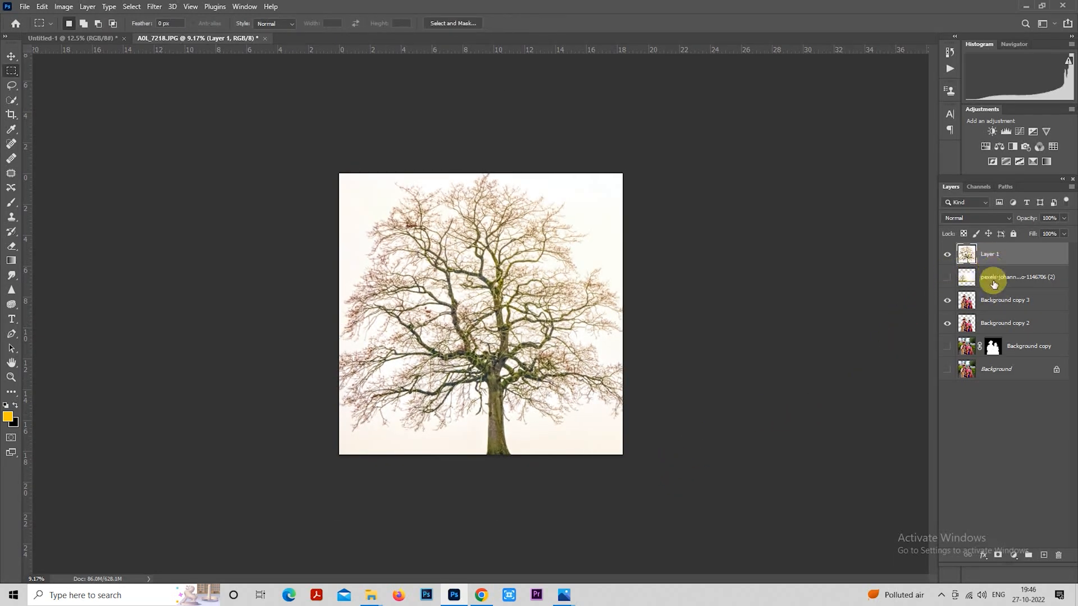
click(990, 303)
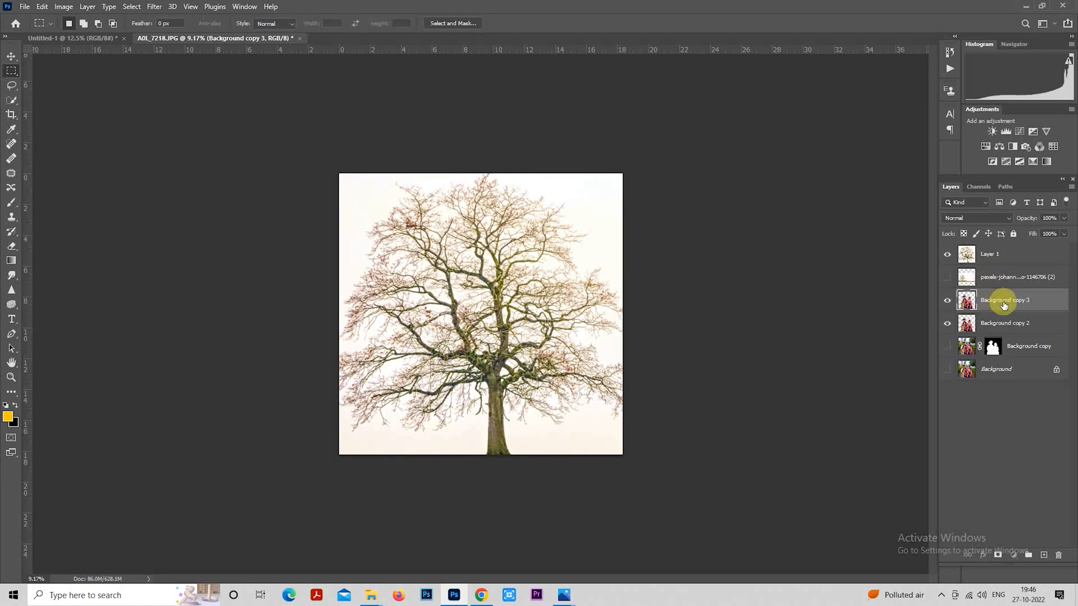
drag(991, 302, 996, 252)
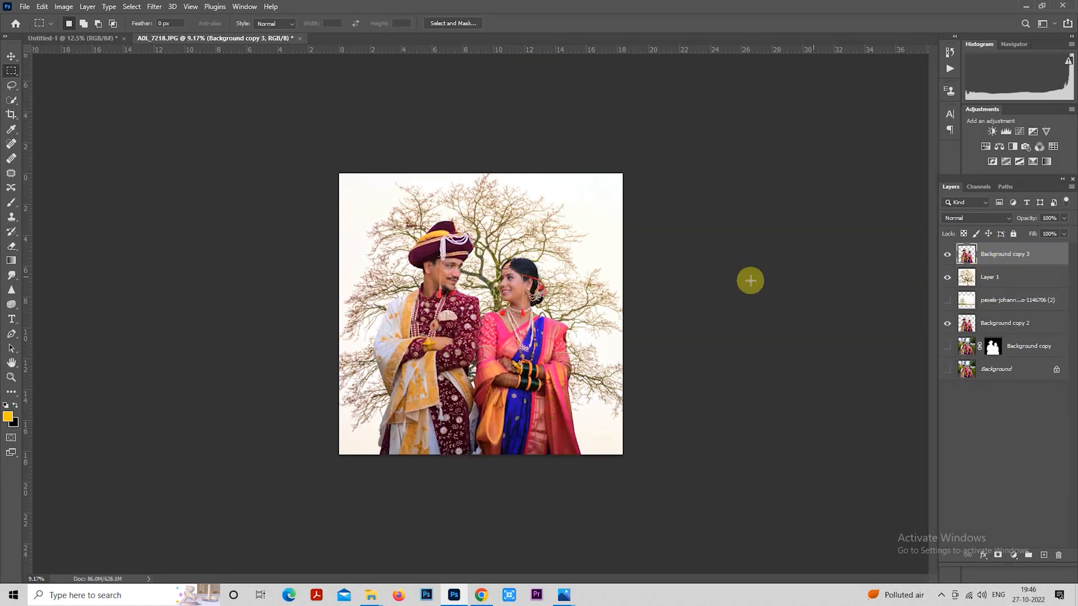
Free-transform the couple on Background copy 3 to about 166% and position them to fill the canvas from heads to waists.
key(ctrl+minus)
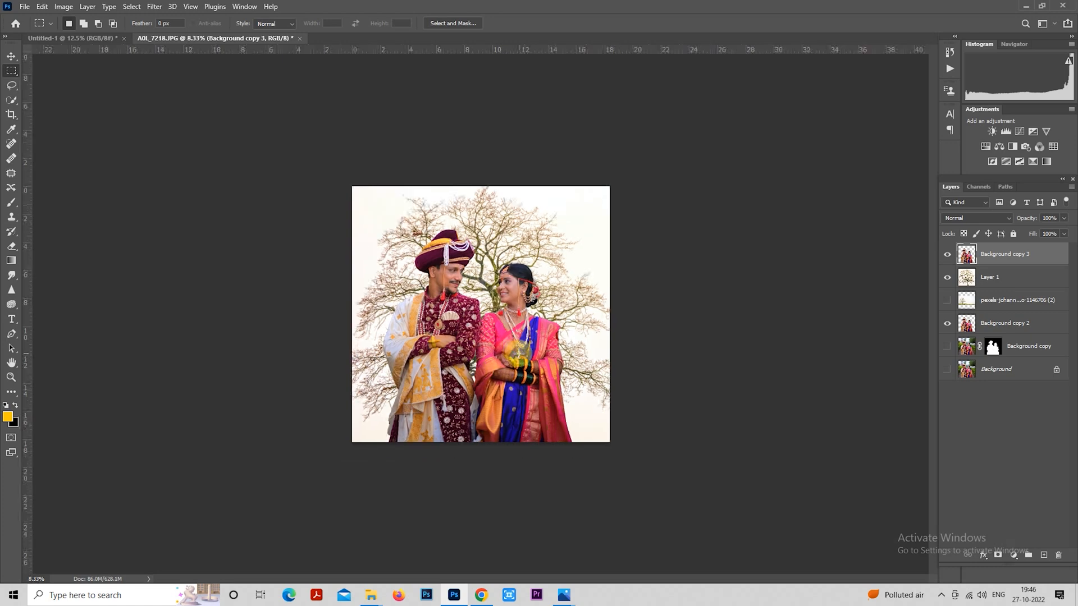
right_click(474, 301)
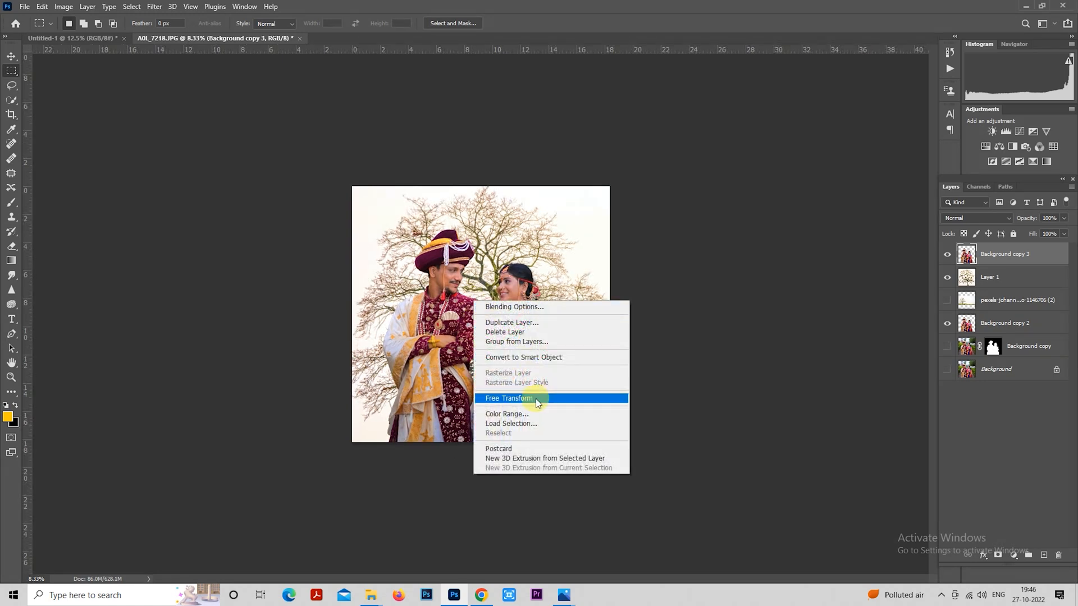
click(536, 398)
drag(572, 443, 668, 551)
drag(567, 306, 567, 383)
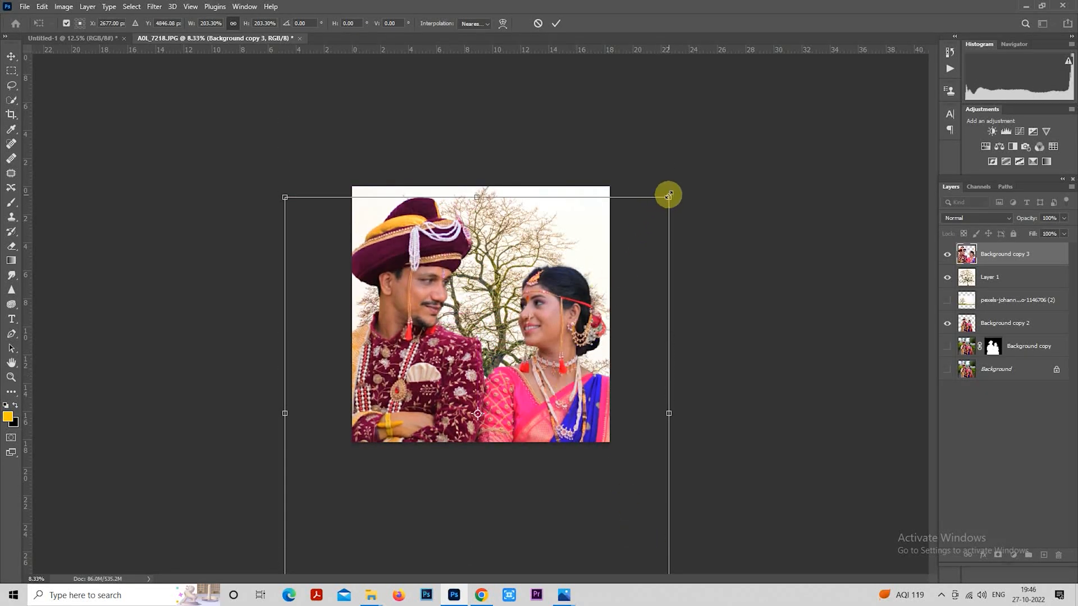
drag(667, 195, 642, 226)
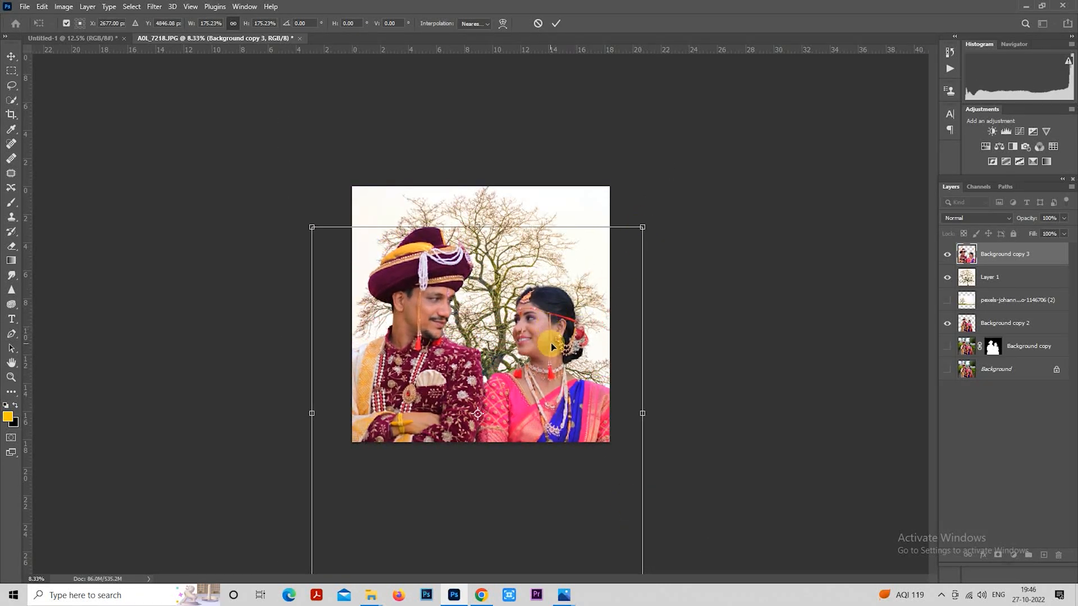
drag(552, 346, 556, 322)
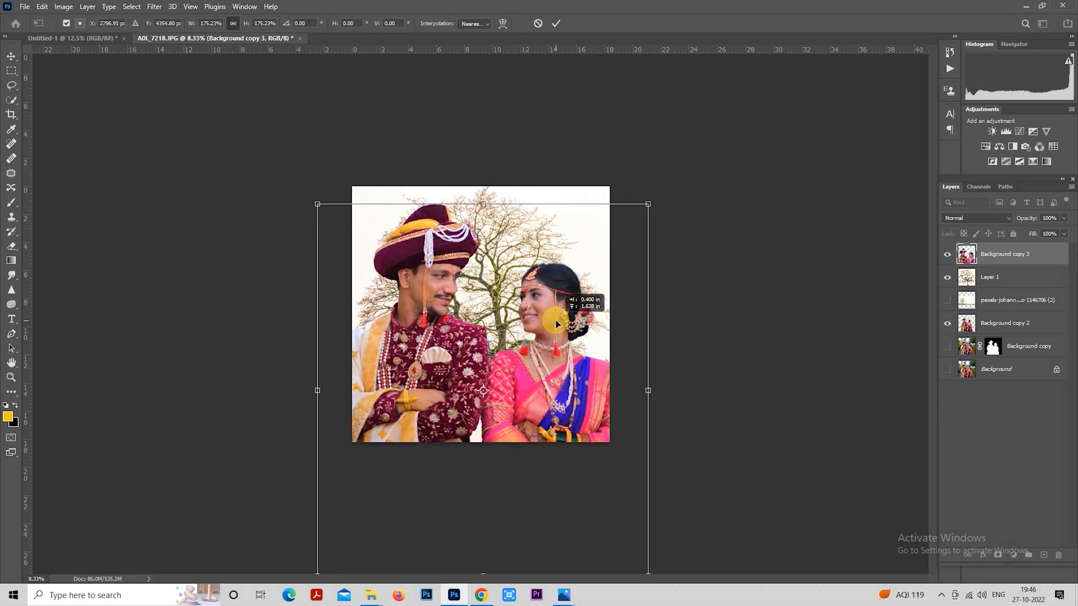
drag(647, 203, 638, 209)
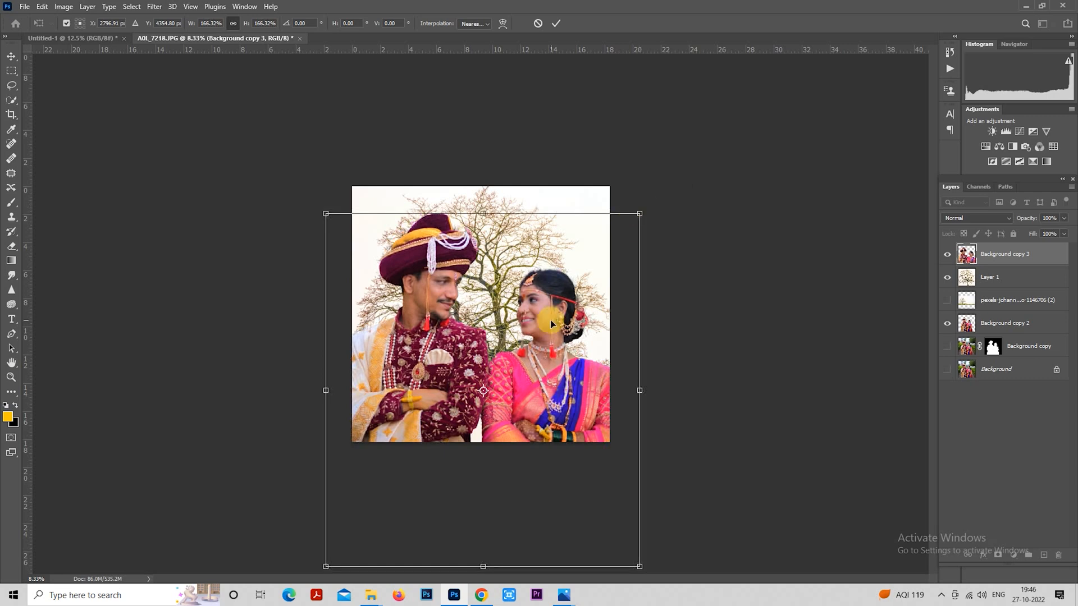
drag(549, 320, 550, 310)
key(Return)
key(m)
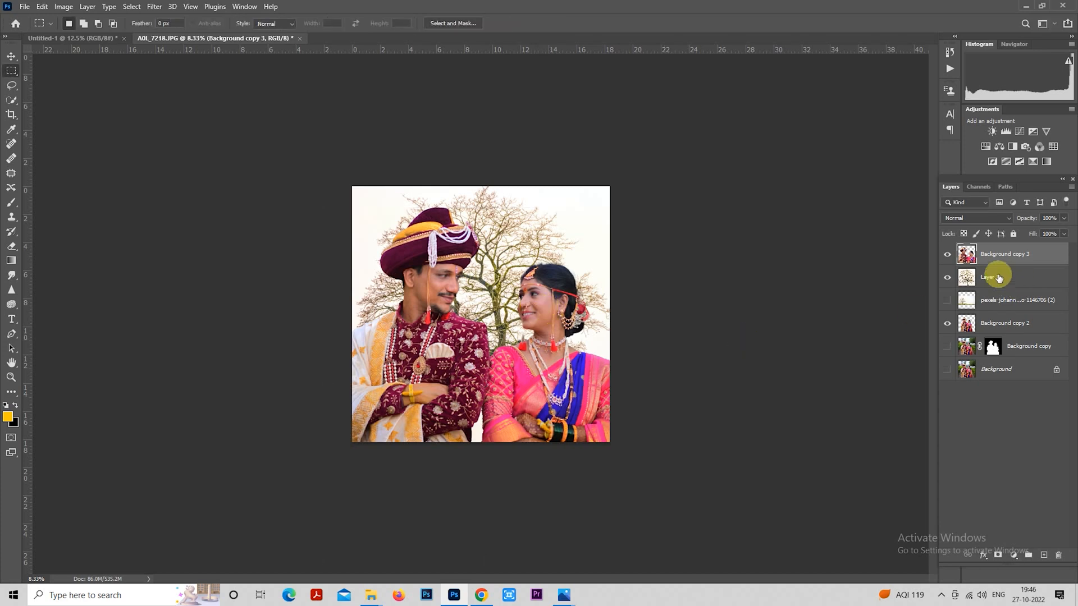
Try to clip the enlarged couple layer to the tree layer beneath it, and undo the clipping mask.
right_click(993, 256)
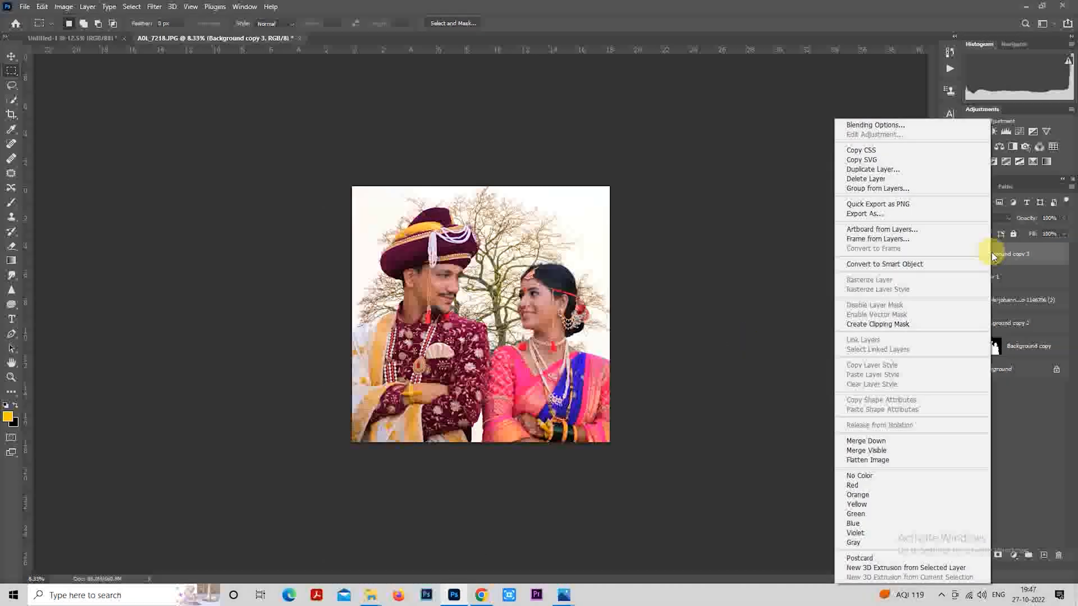
click(903, 326)
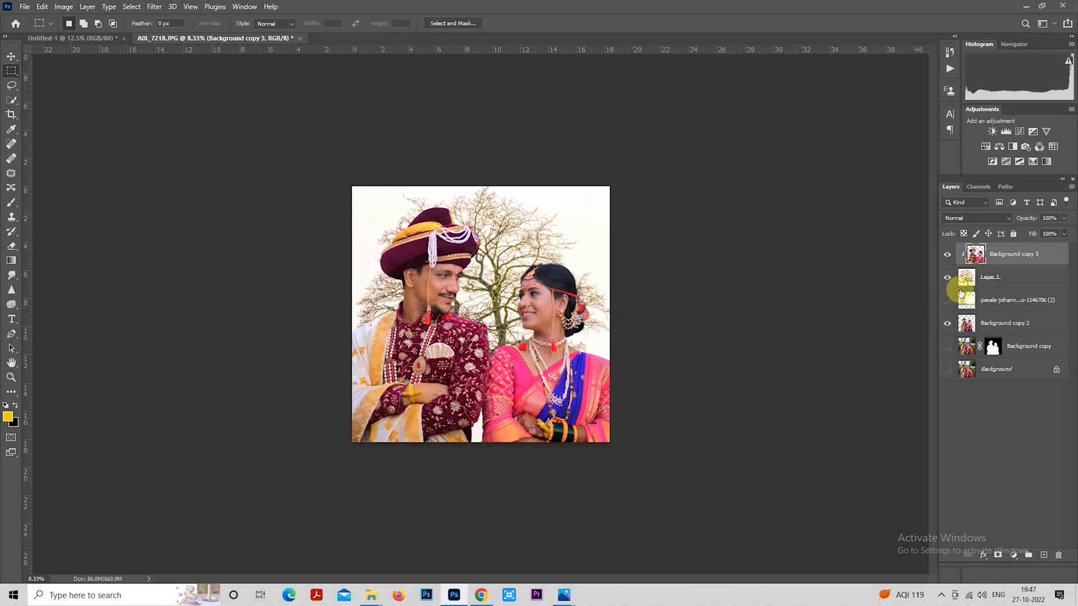
key(ctrl+z)
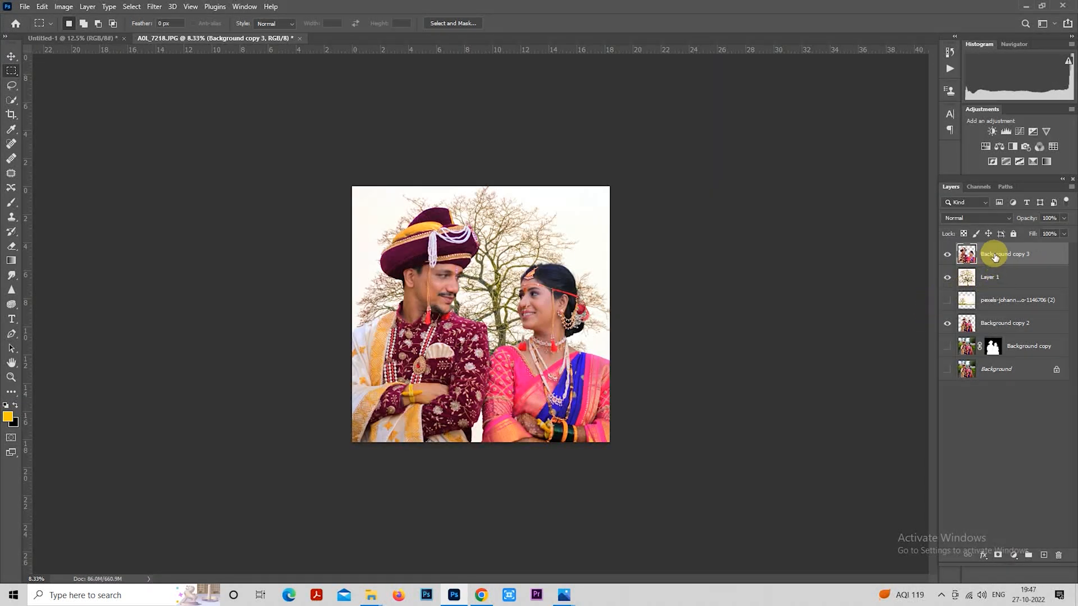
Move Background copy 3 below the tree layer and clip the tree to the couple's silhouette with a clipping mask.
drag(995, 254, 994, 283)
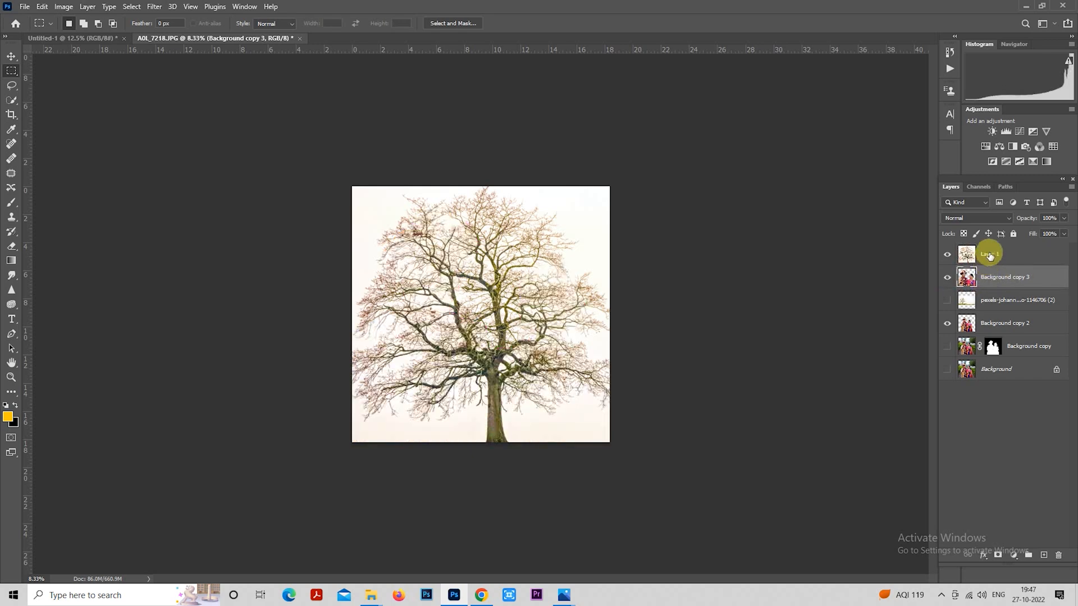
click(990, 256)
right_click(989, 255)
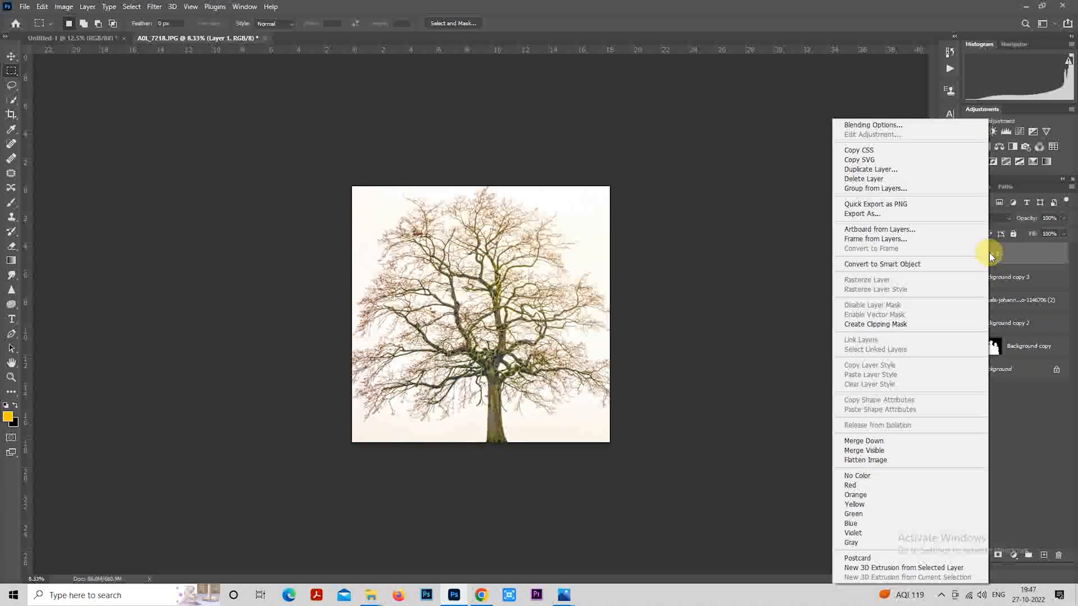
click(904, 324)
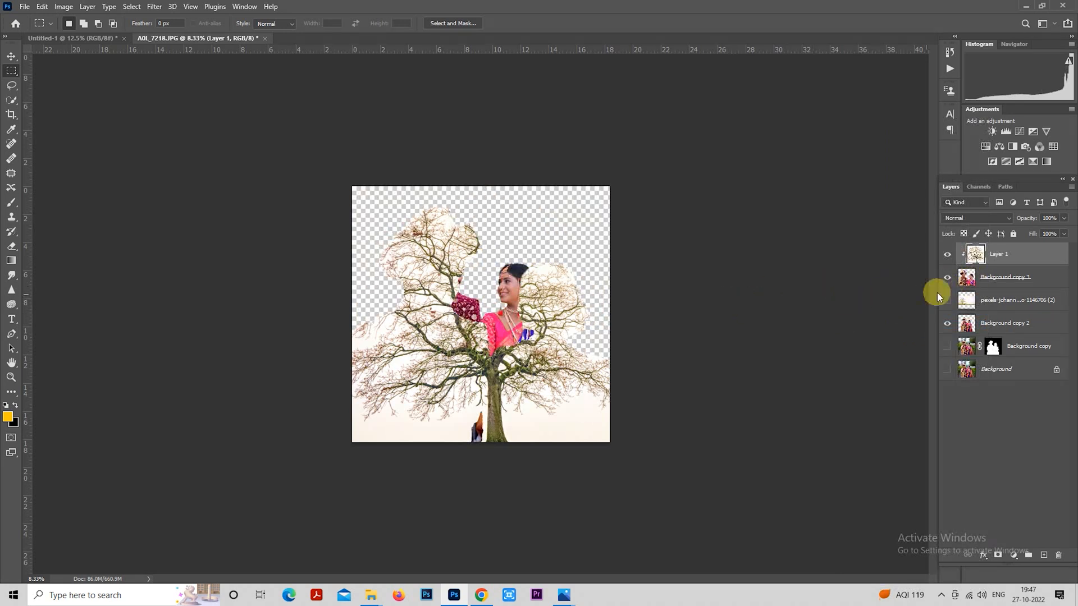
Hide Background copy 2 and add a new layer filled with white (#ffffff) directly beneath Background copy 3.
click(948, 324)
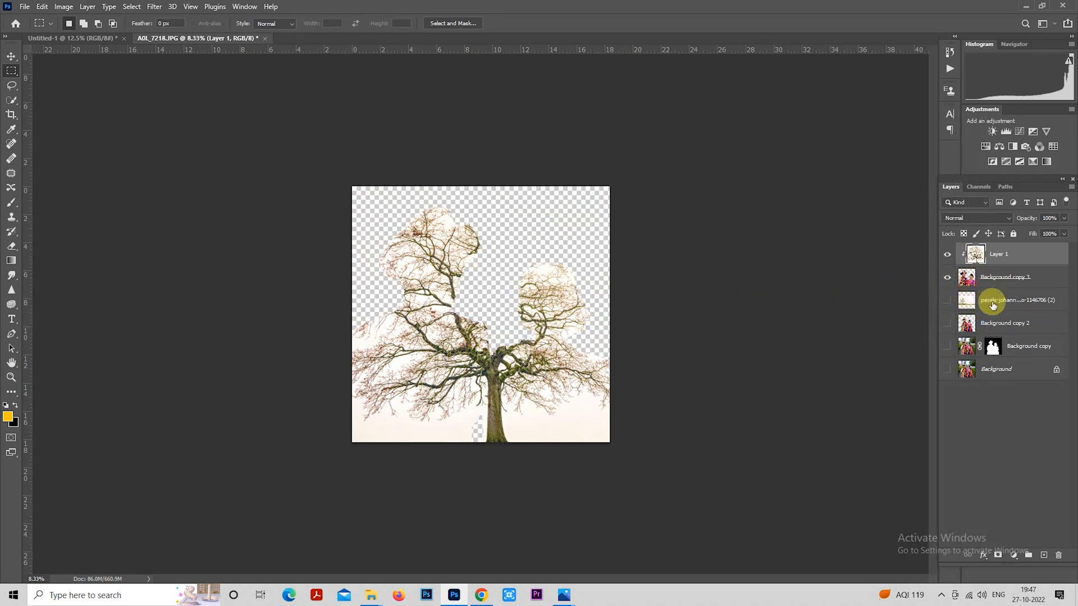
click(993, 303)
click(1044, 556)
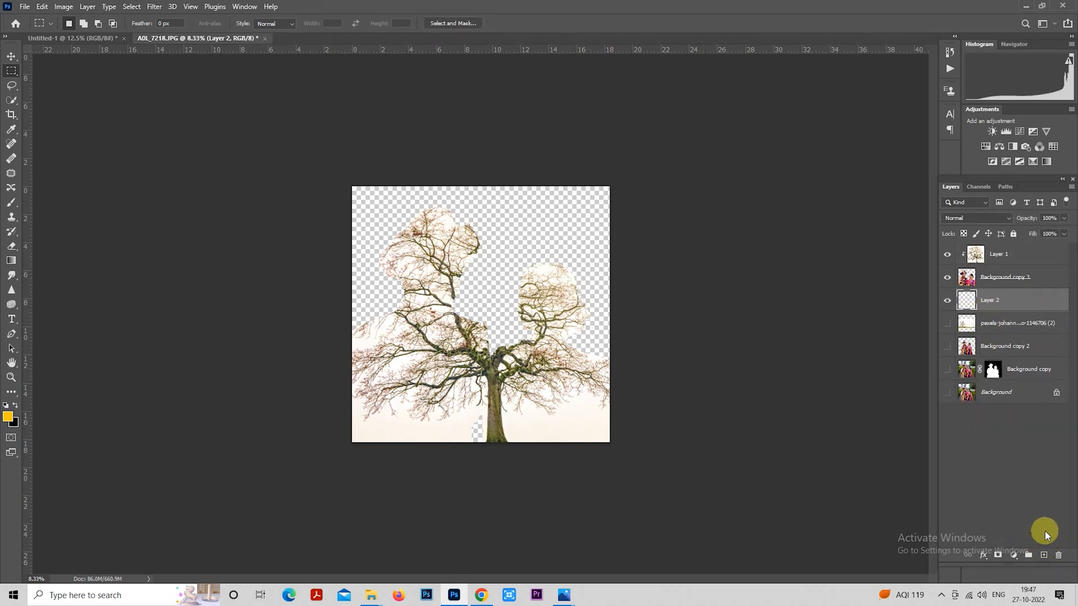
click(15, 422)
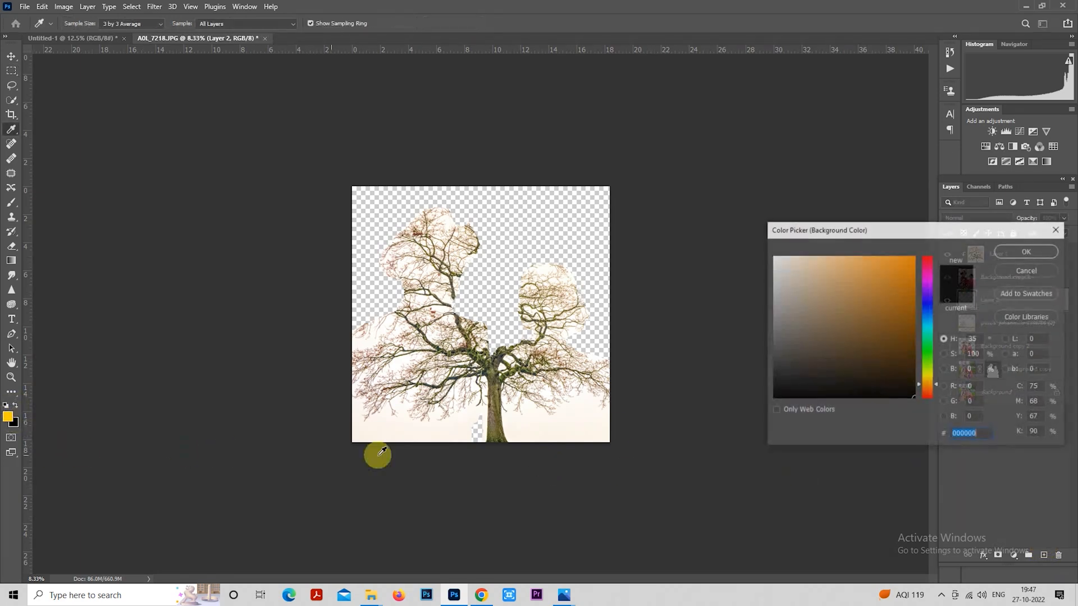
drag(794, 306, 736, 222)
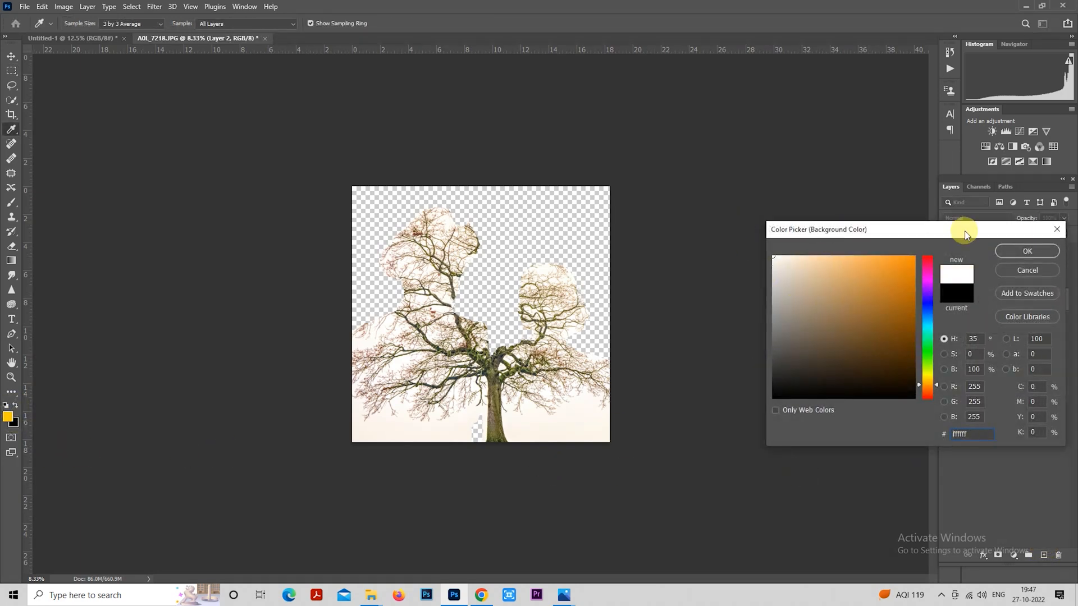
click(1039, 251)
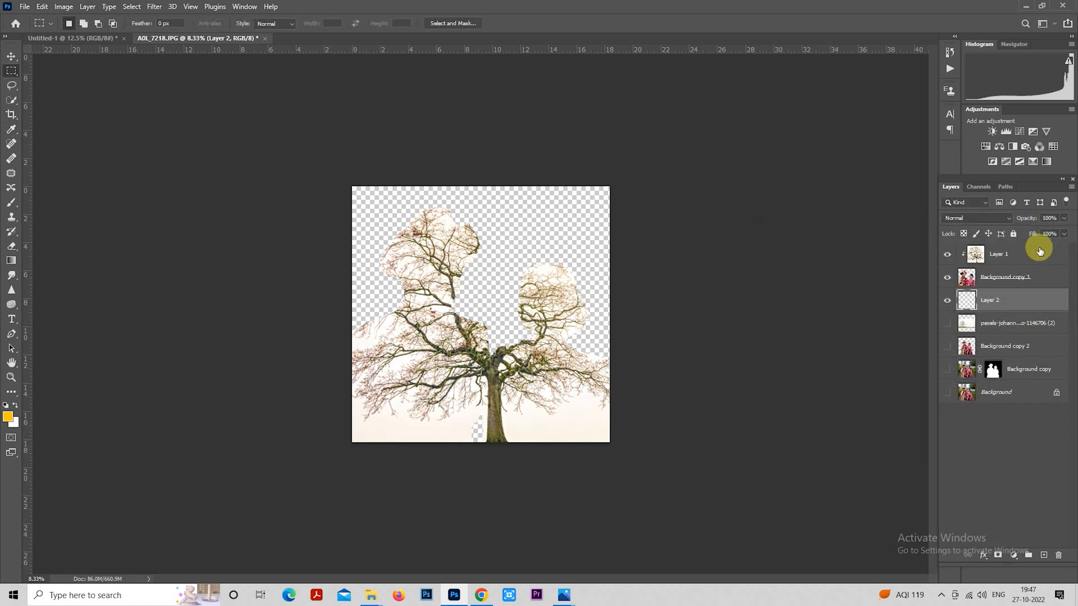
key(ctrl+BackSpace)
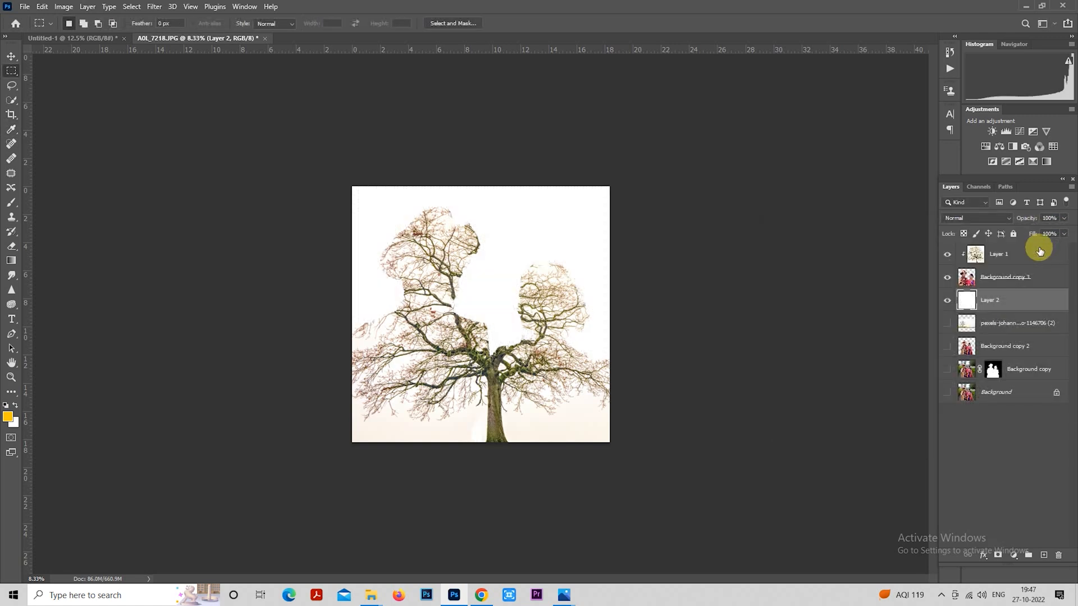
Add a layer mask to the tree layer and paint it black with a Soft Round brush of about 1300 px to reveal the couple's faces.
click(987, 278)
click(993, 253)
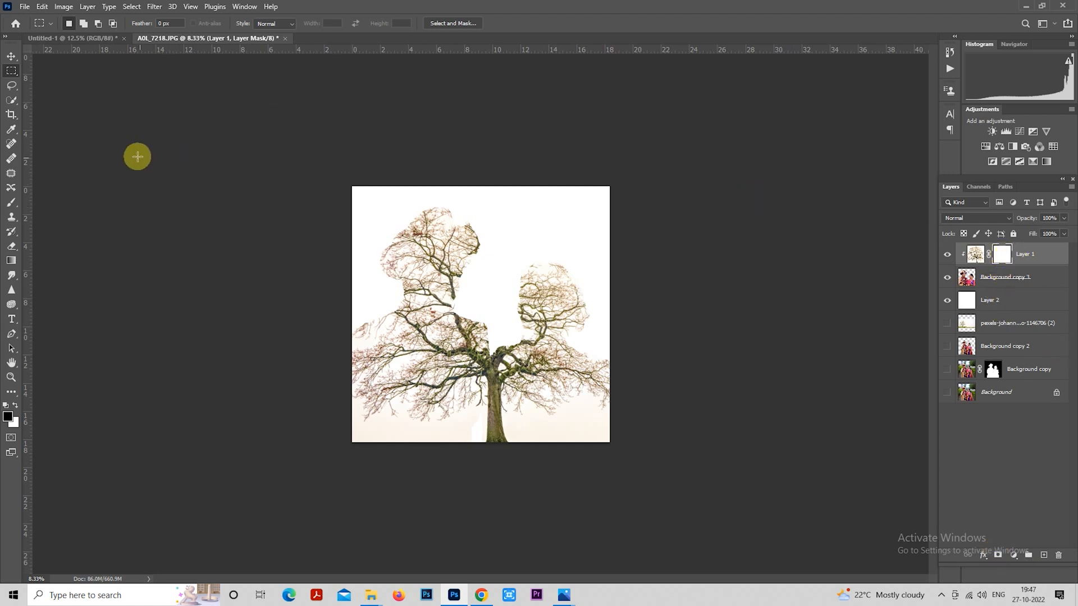
click(11, 203)
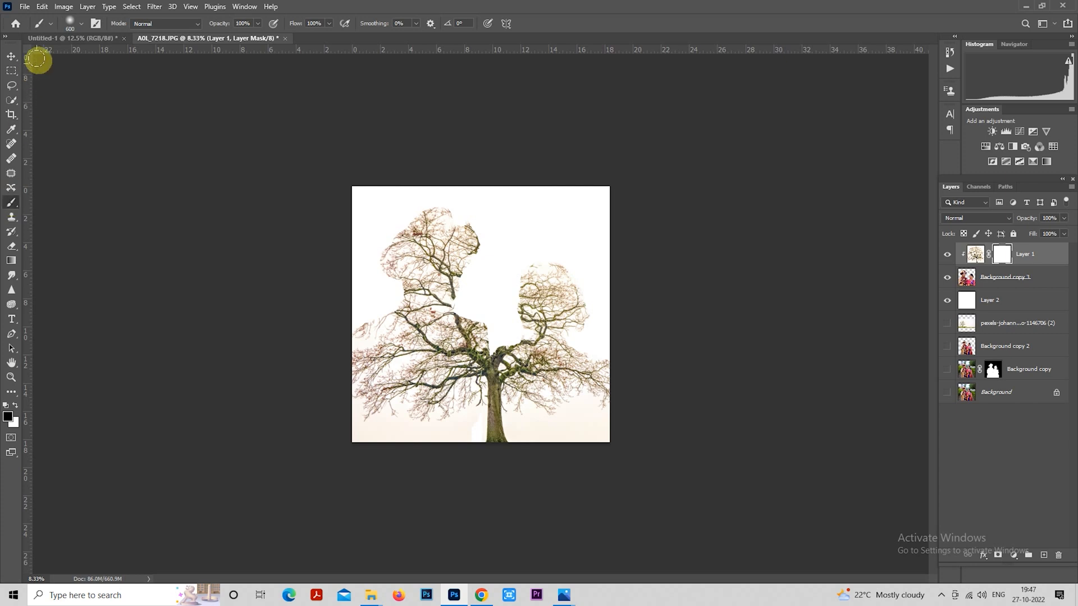
click(80, 21)
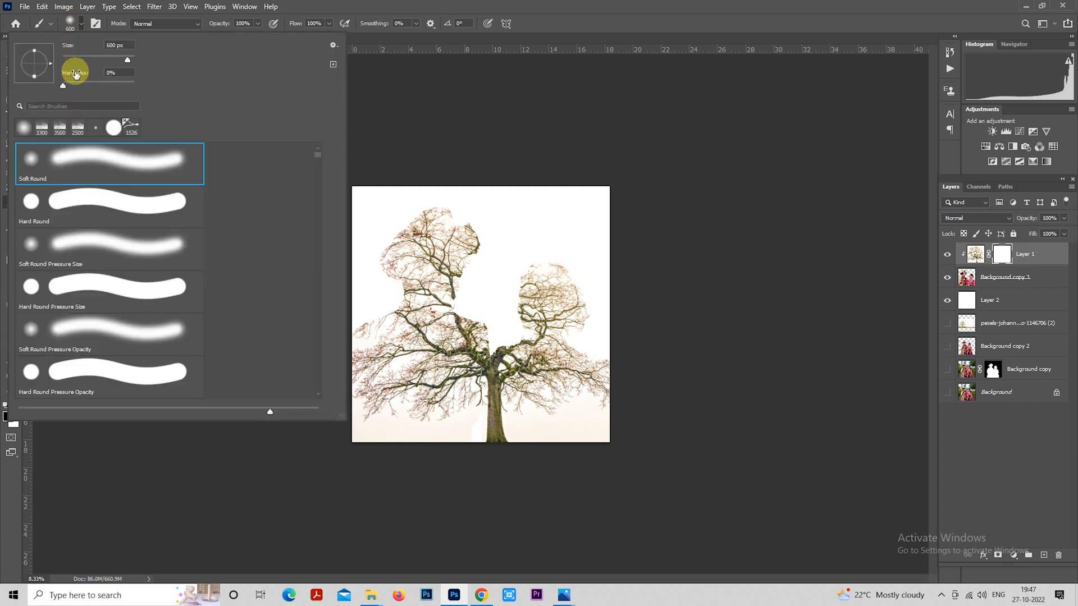
click(413, 107)
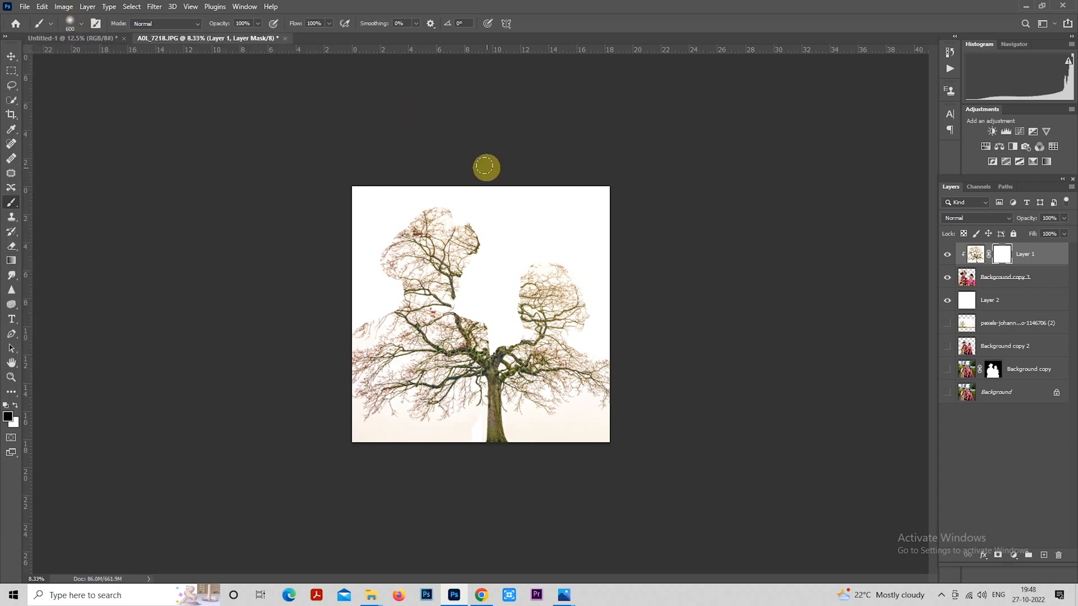
key(bracketright)
key(bracketright)
key(bracketright)
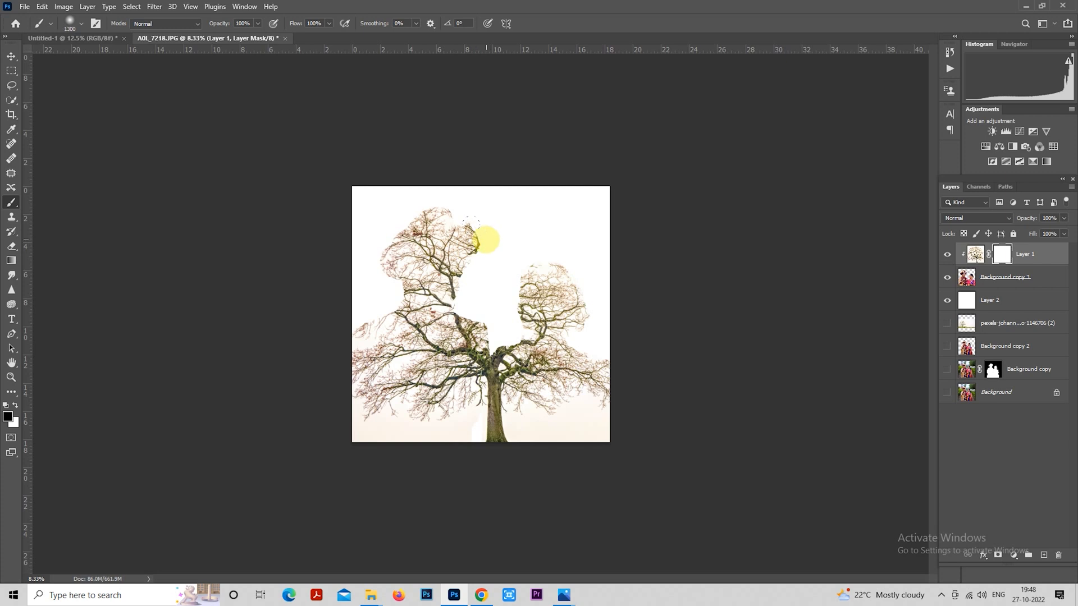
mouse_move(469, 221)
mouse_down()
mouse_move(481, 248)
mouse_move(467, 287)
mouse_move(488, 298)
mouse_move(470, 303)
mouse_move(472, 279)
mouse_move(513, 290)
mouse_move(509, 308)
mouse_move(493, 301)
mouse_move(505, 313)
mouse_move(486, 264)
mouse_move(477, 310)
mouse_move(454, 184)
mouse_move(515, 213)
mouse_move(497, 214)
mouse_move(445, 288)
mouse_move(479, 296)
mouse_move(534, 226)
mouse_move(514, 236)
mouse_move(384, 191)
mouse_up()
key(bracketleft)
key(bracketleft)
key(bracketleft)
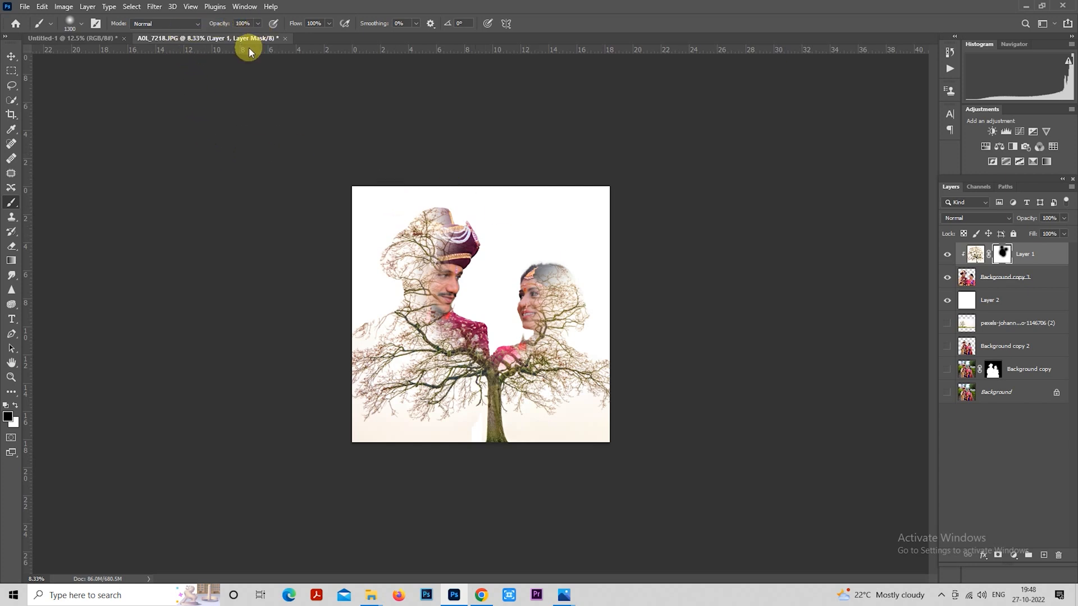
Refine the tree layer's mask around the couple with a 2700 px Eraser at 47% opacity and a 1500 px soft brush.
click(11, 245)
click(213, 23)
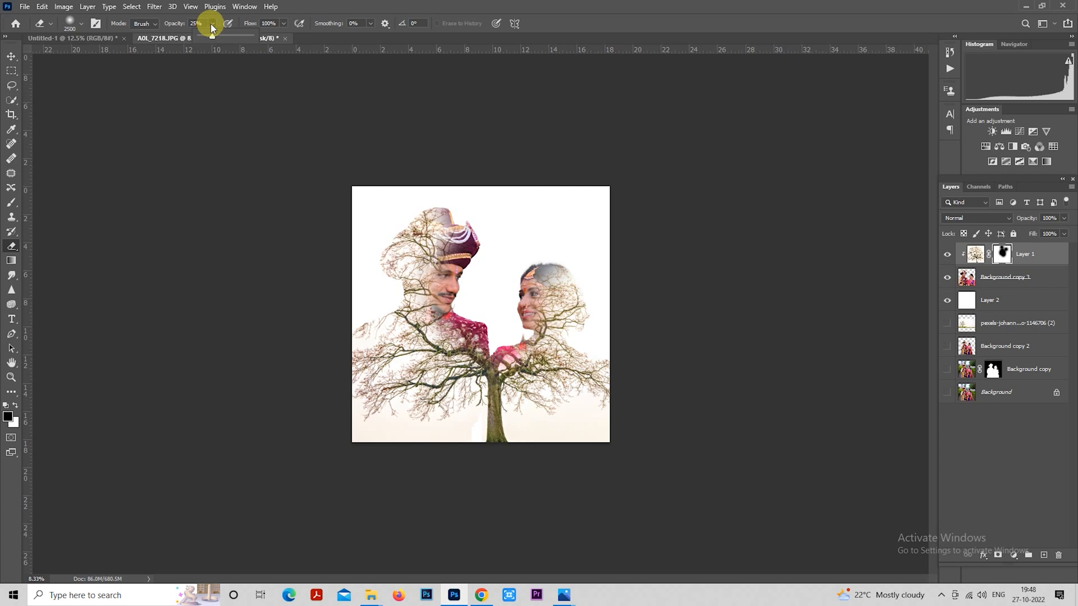
drag(209, 36, 223, 37)
key(bracketright)
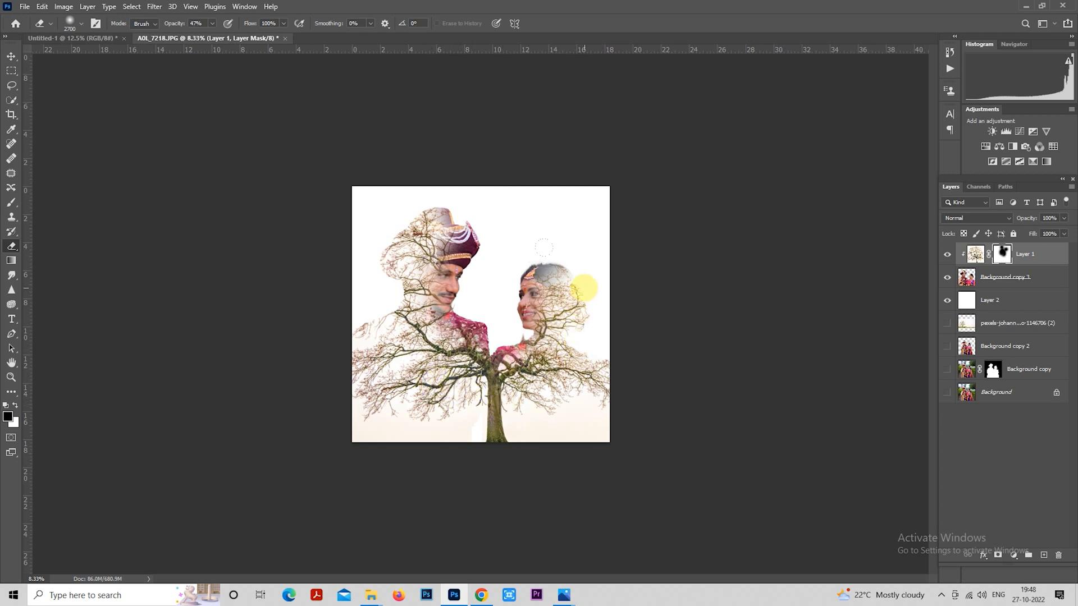
click(11, 202)
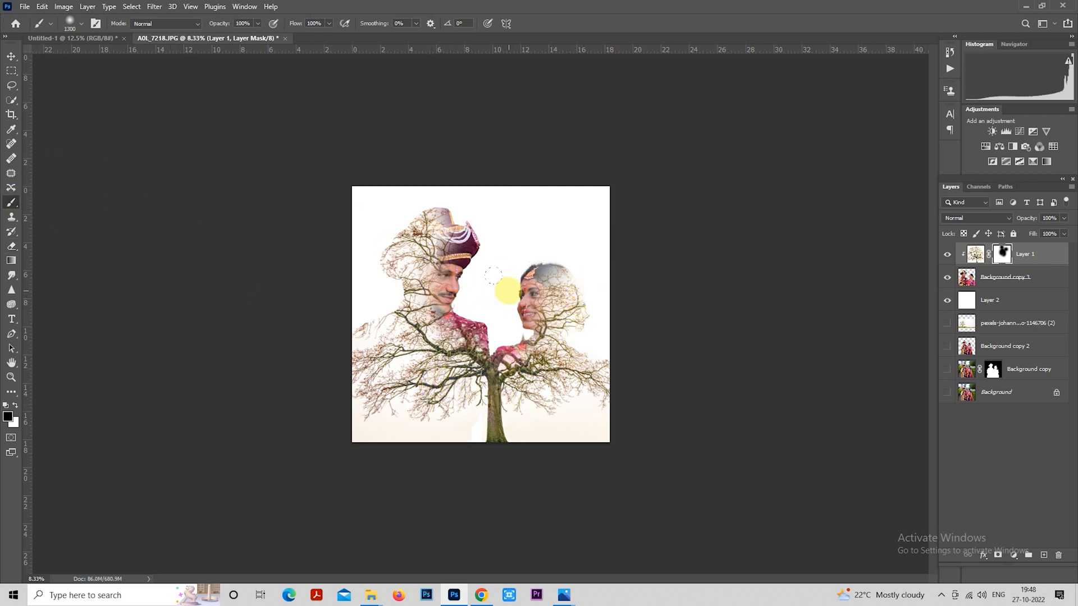
key(])
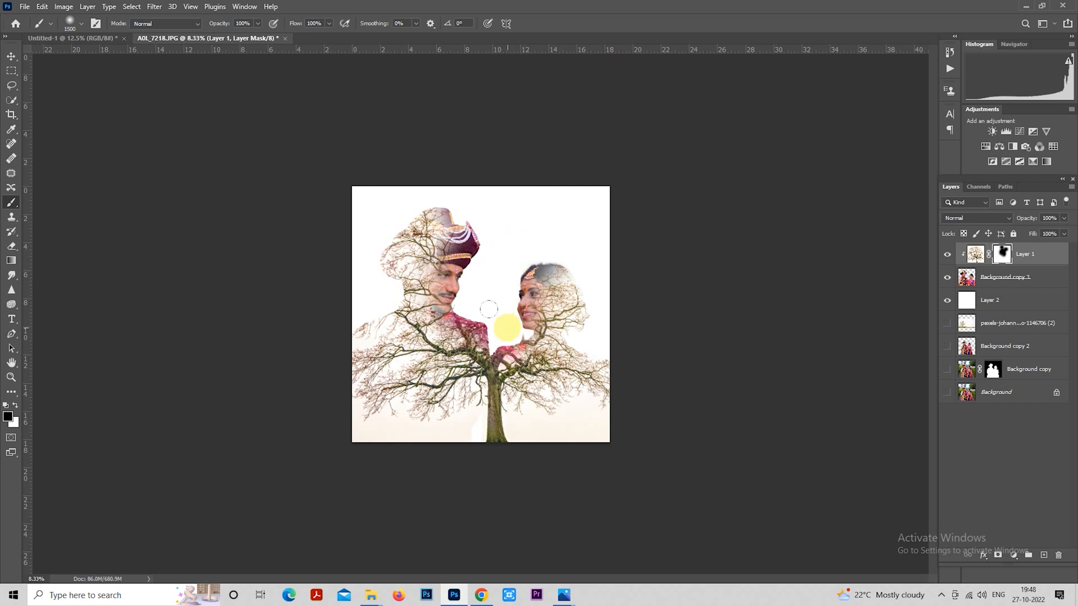
click(507, 328)
click(11, 246)
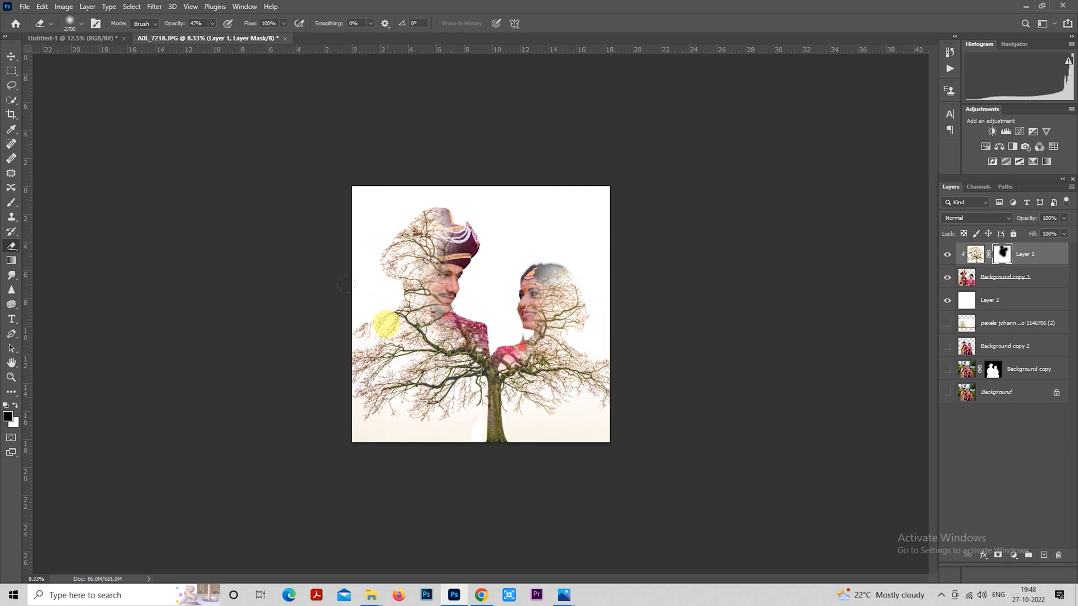
Lower the tree layer's opacity to 89% so the couple's clothing shows faintly through the branches.
click(11, 71)
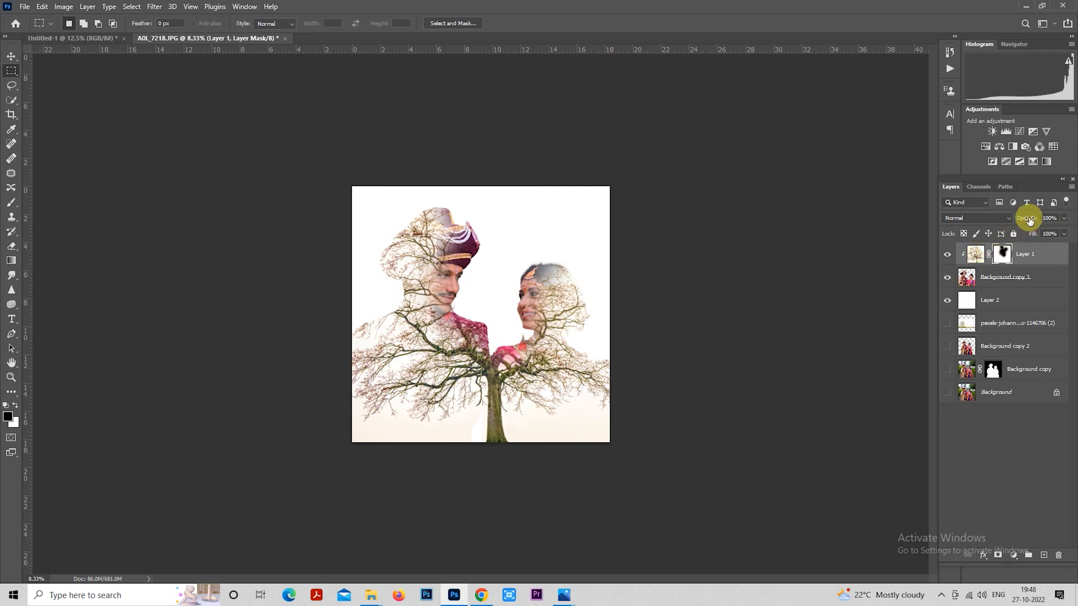
mouse_move(1029, 219)
mouse_down()
mouse_move(1020, 222)
mouse_move(1029, 219)
mouse_up()
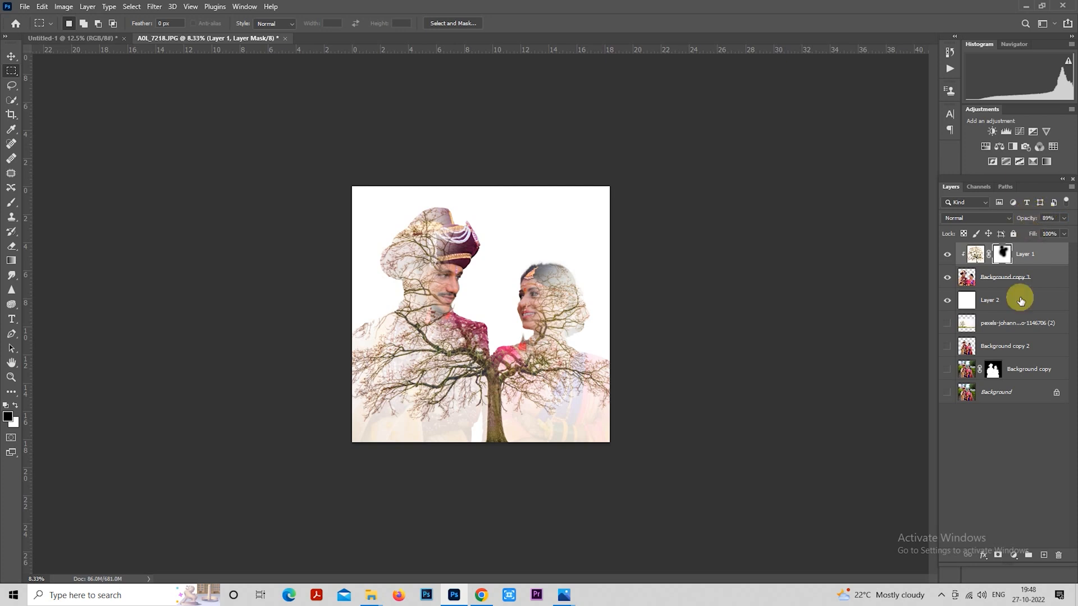
Add a Black & White adjustment layer with the Default preset above the tree layer to turn the composite monochrome.
click(1015, 554)
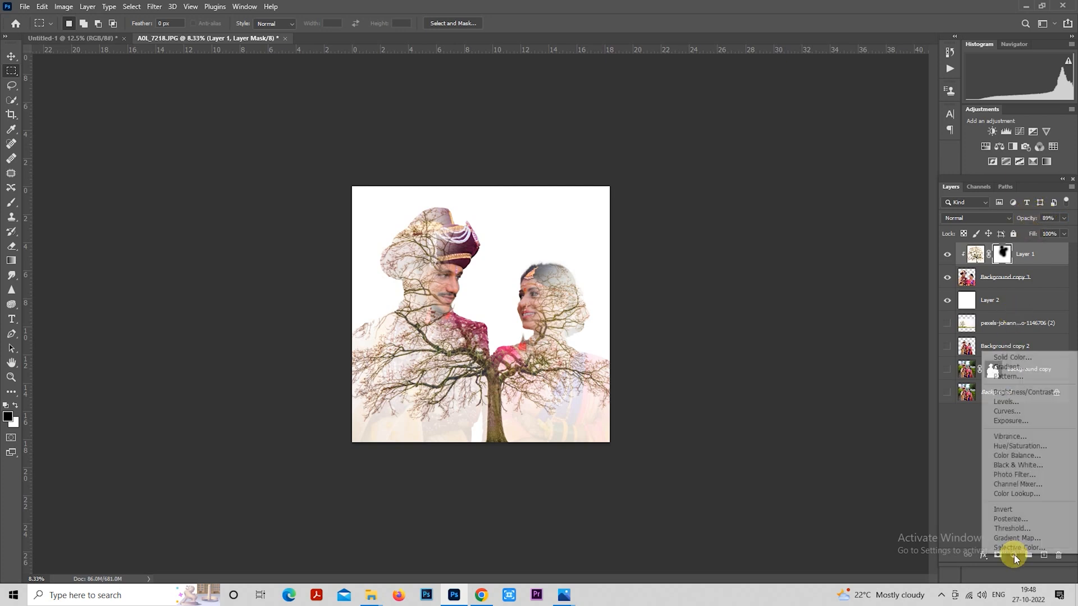
click(1021, 468)
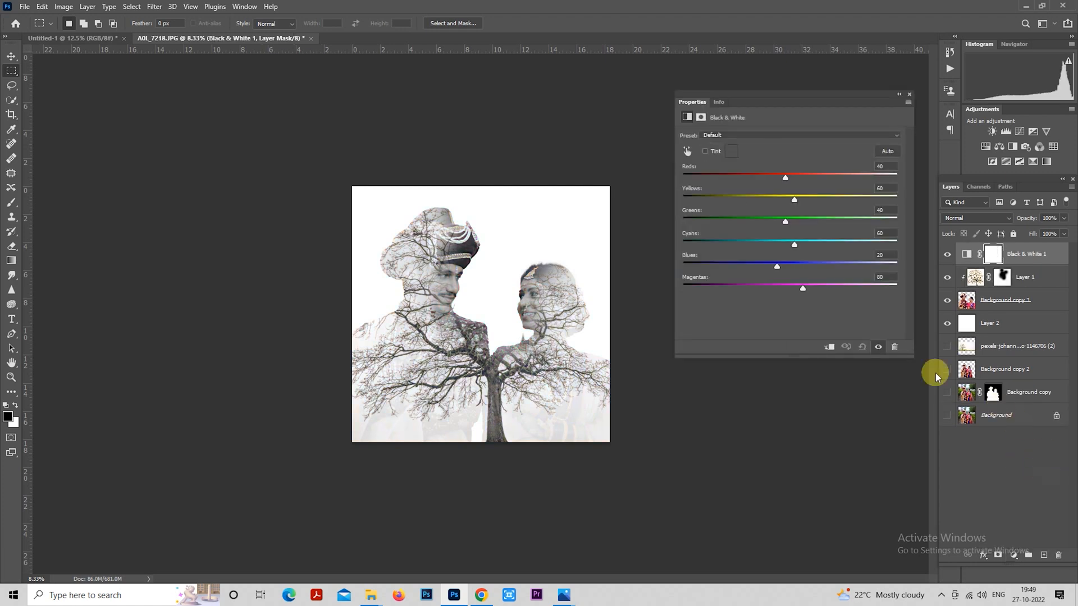
click(910, 96)
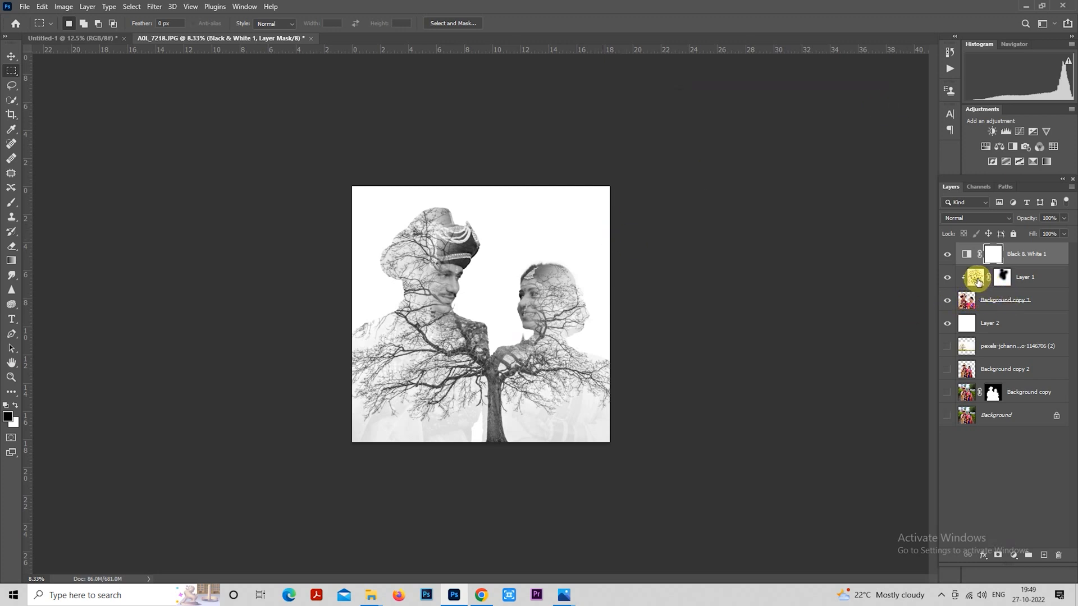
Compare the composite with and without the Black & White adjustment, and set the tree layer's opacity to 90%.
click(978, 281)
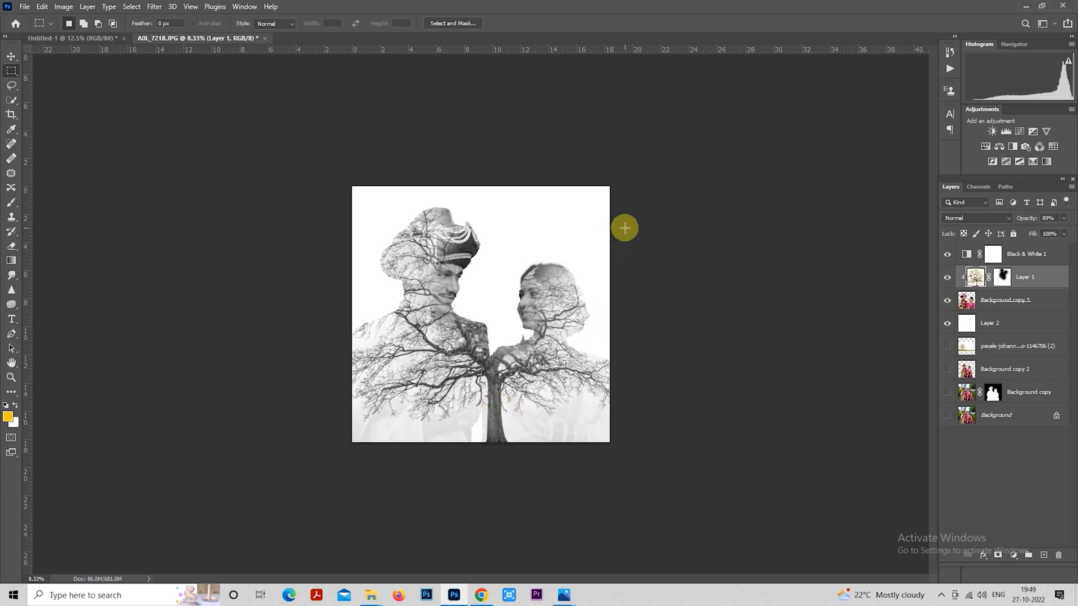
scroll(580, 227, up, 4)
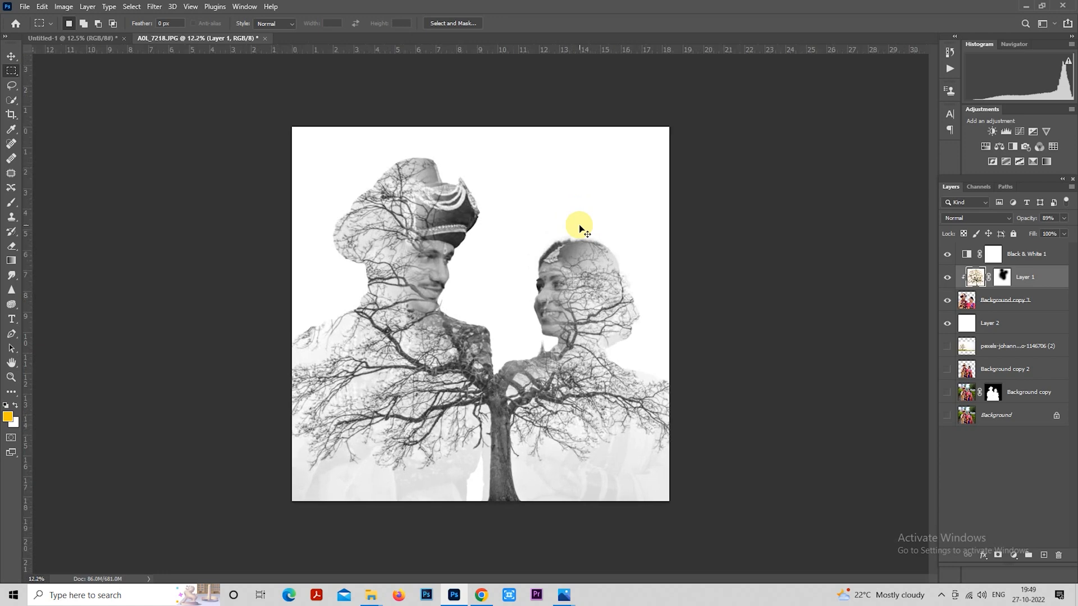
scroll(579, 227, up, 1)
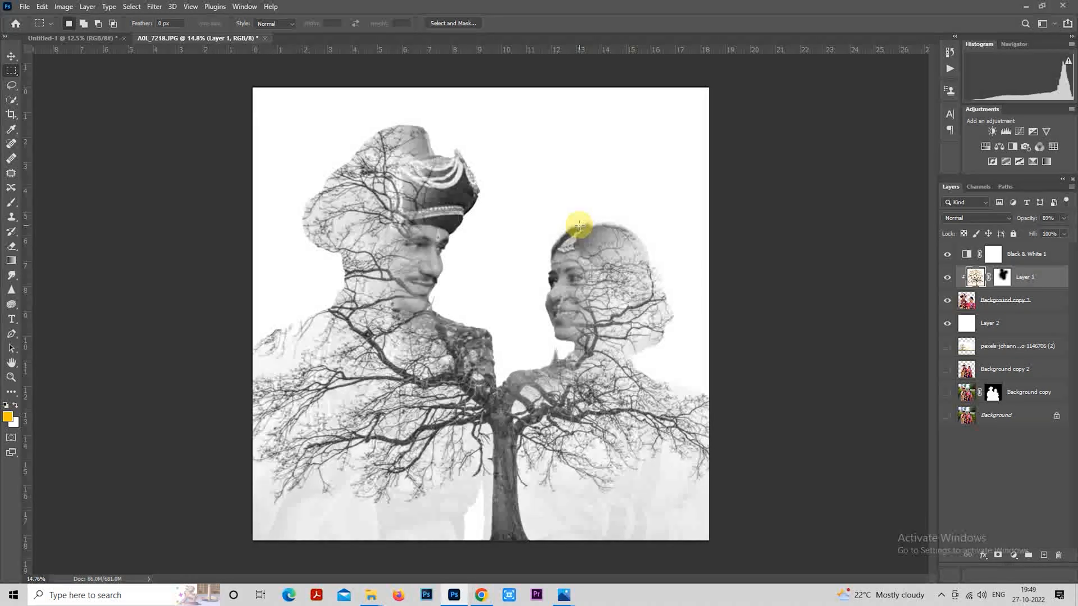
click(946, 256)
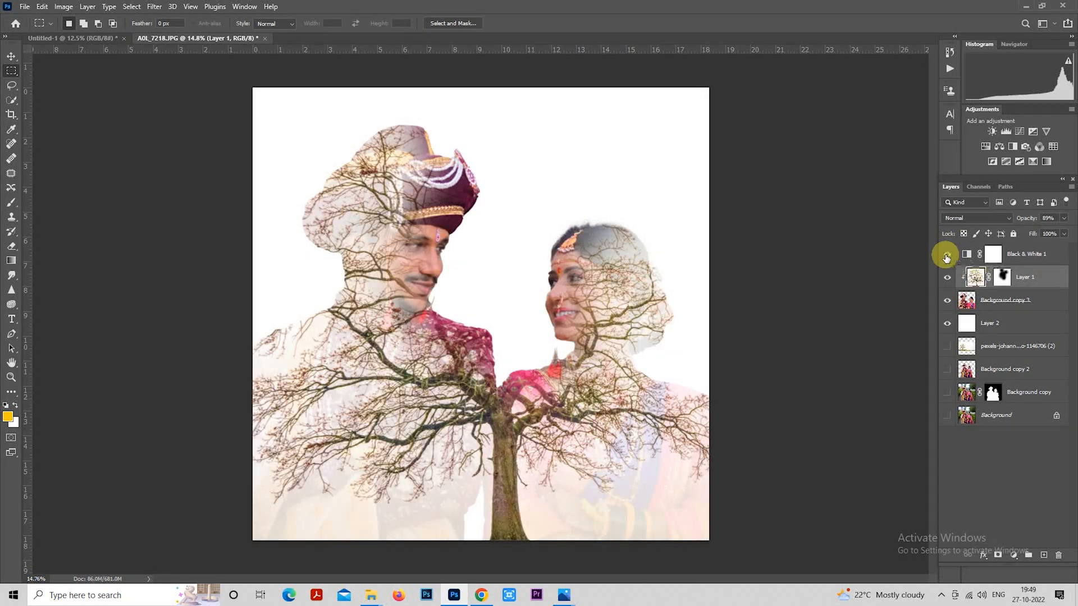
click(946, 256)
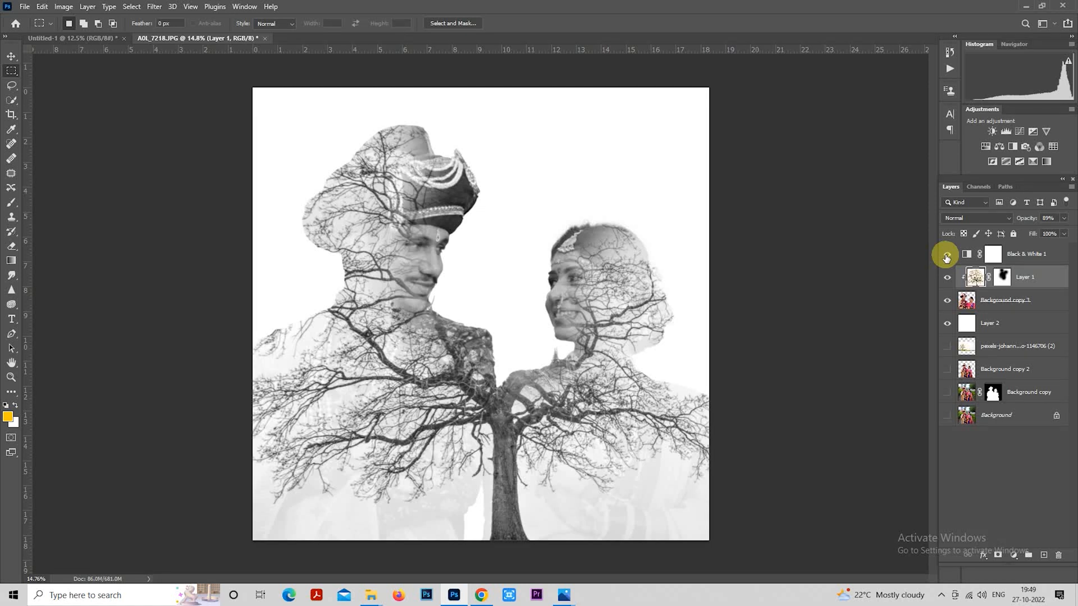
mouse_move(1028, 220)
mouse_down()
mouse_move(1071, 221)
mouse_move(1020, 220)
mouse_up()
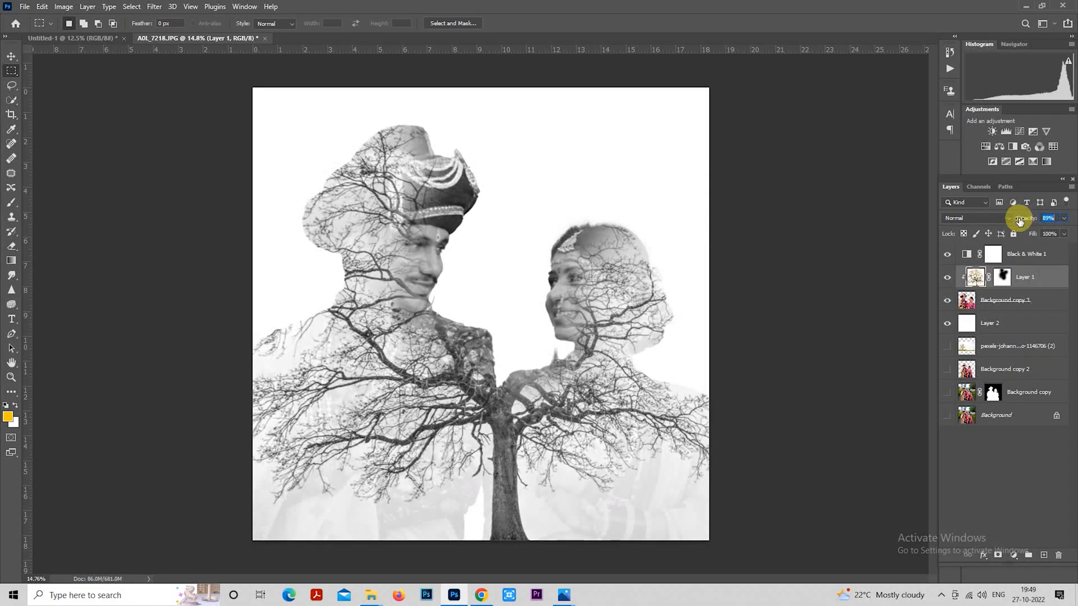
Paint black on the tree layer's mask beside the groom's chin with a 1500 px brush and set the 2700 px Eraser to 16% opacity.
click(1001, 277)
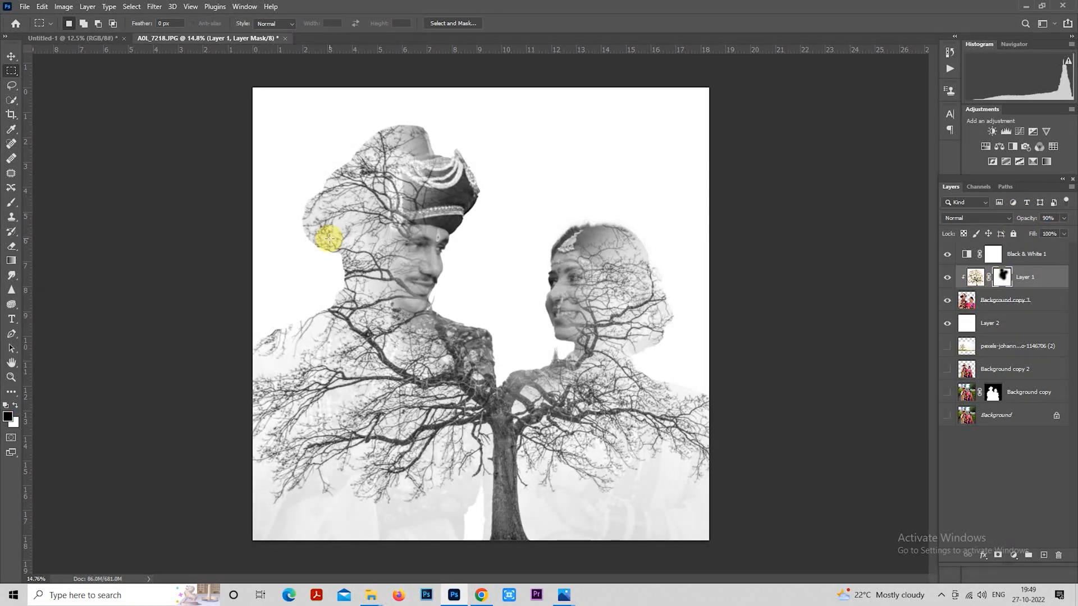
click(11, 203)
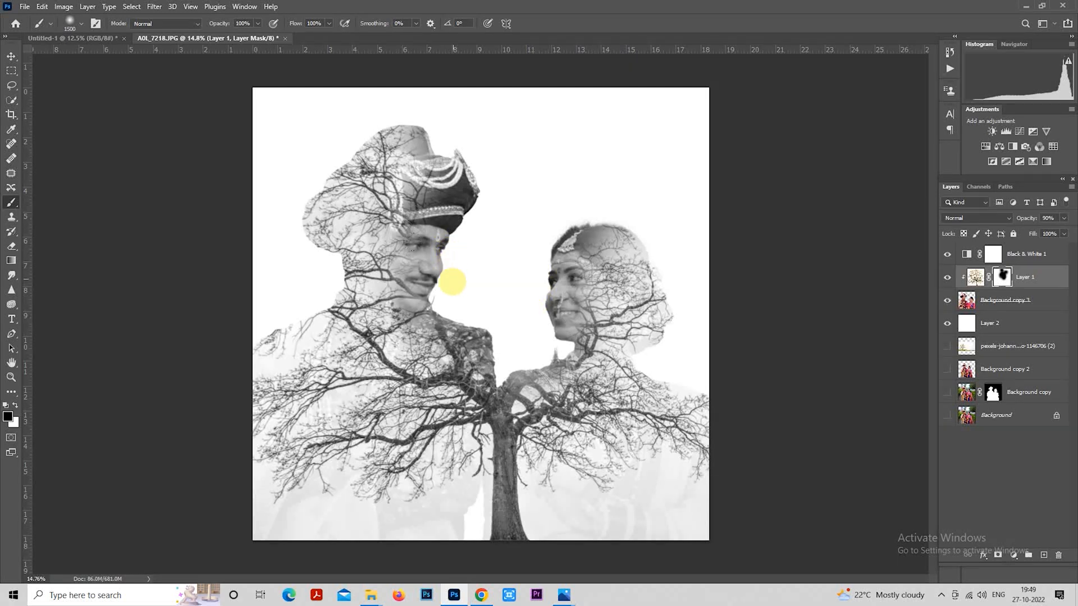
drag(449, 294, 480, 267)
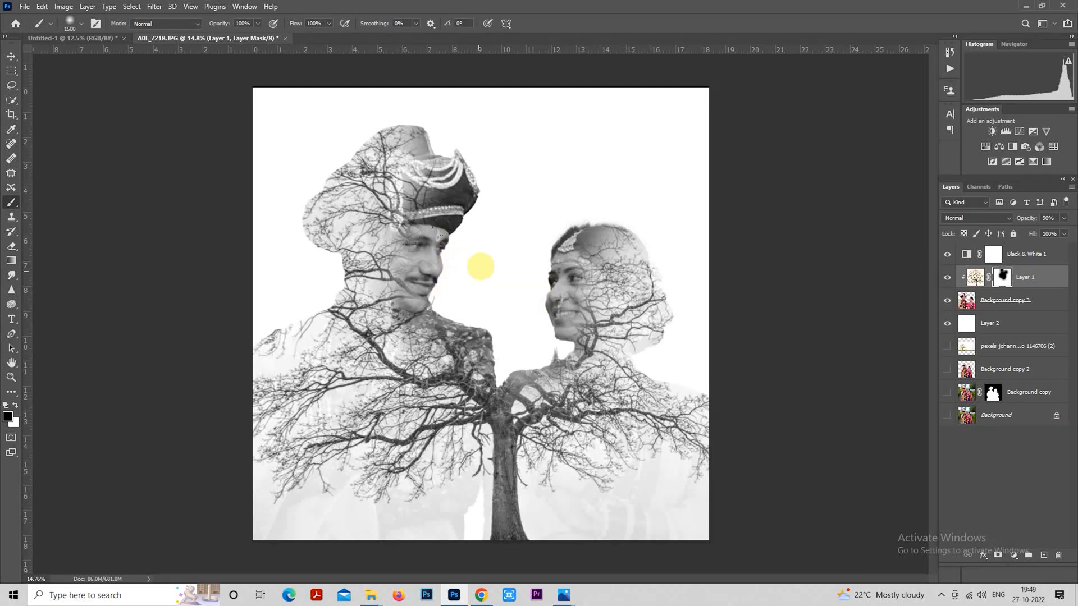
click(11, 247)
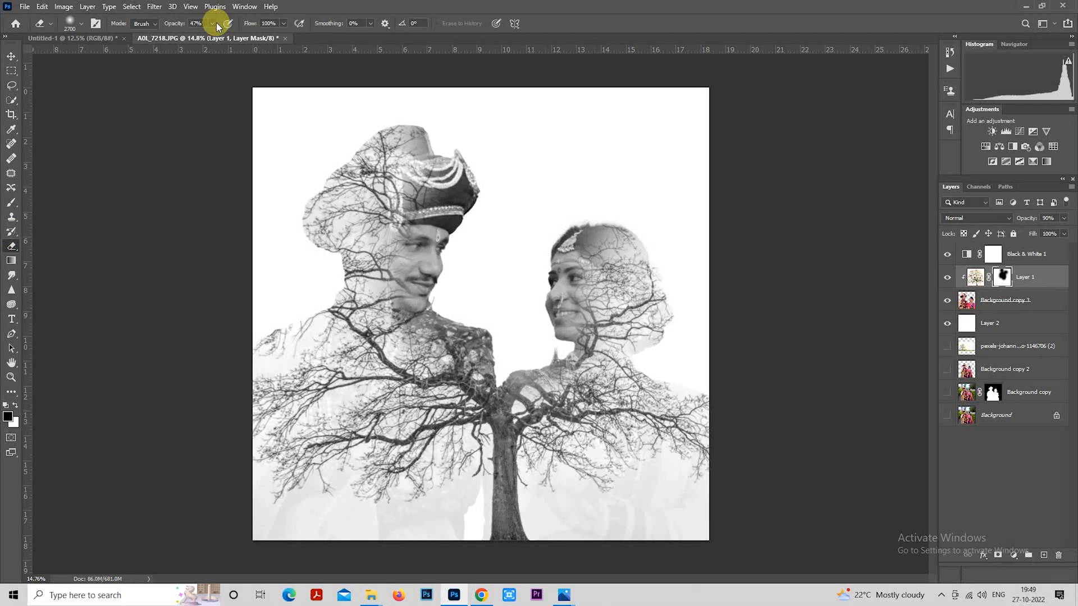
drag(217, 26, 199, 26)
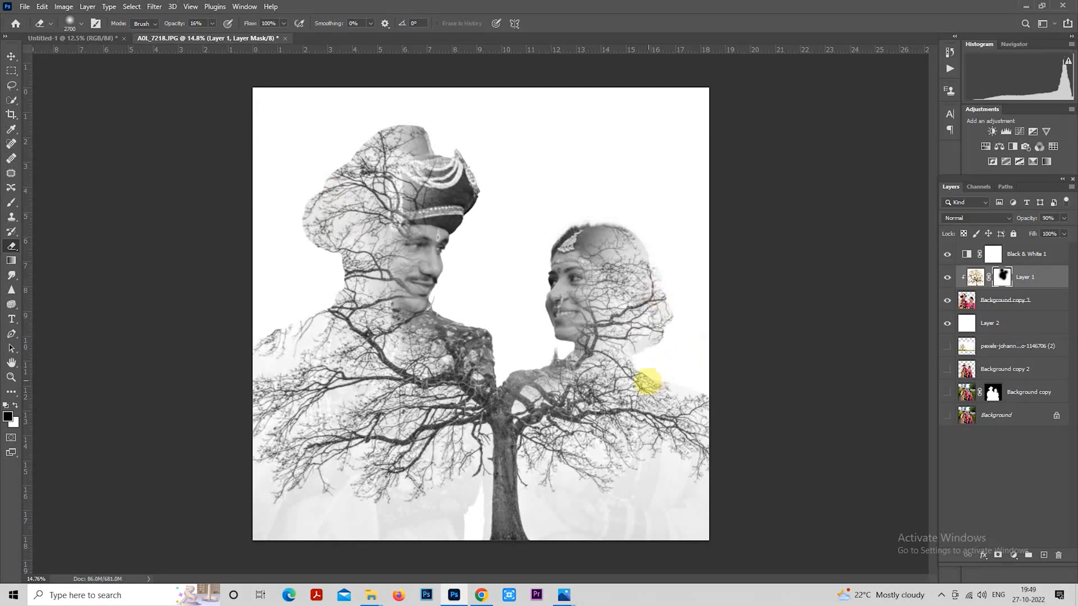
Hide the Black & White adjustment layer to view the composite in color, and show it again.
click(11, 71)
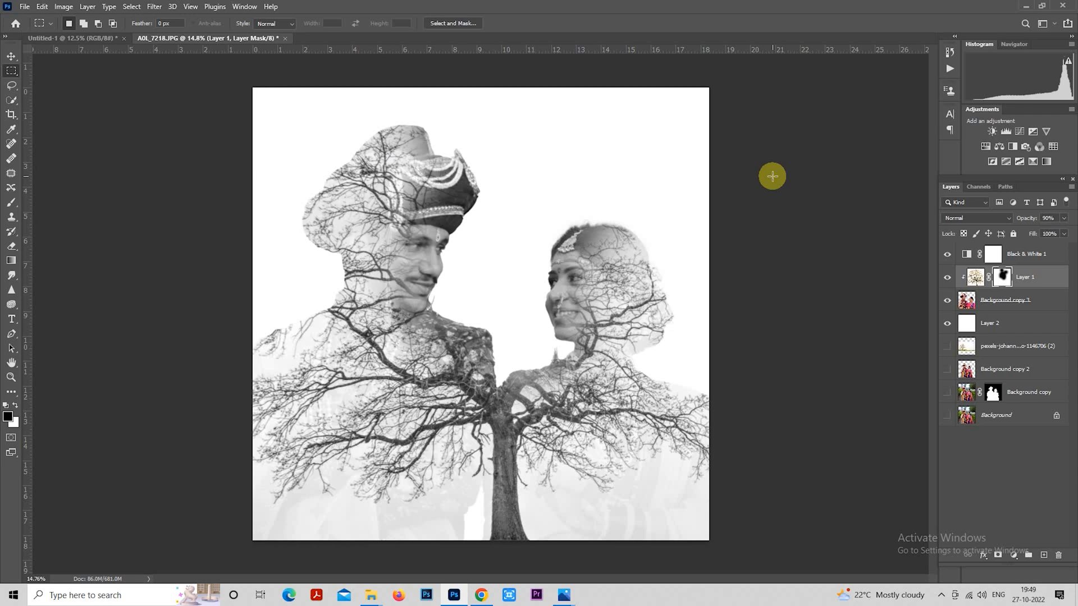
click(947, 255)
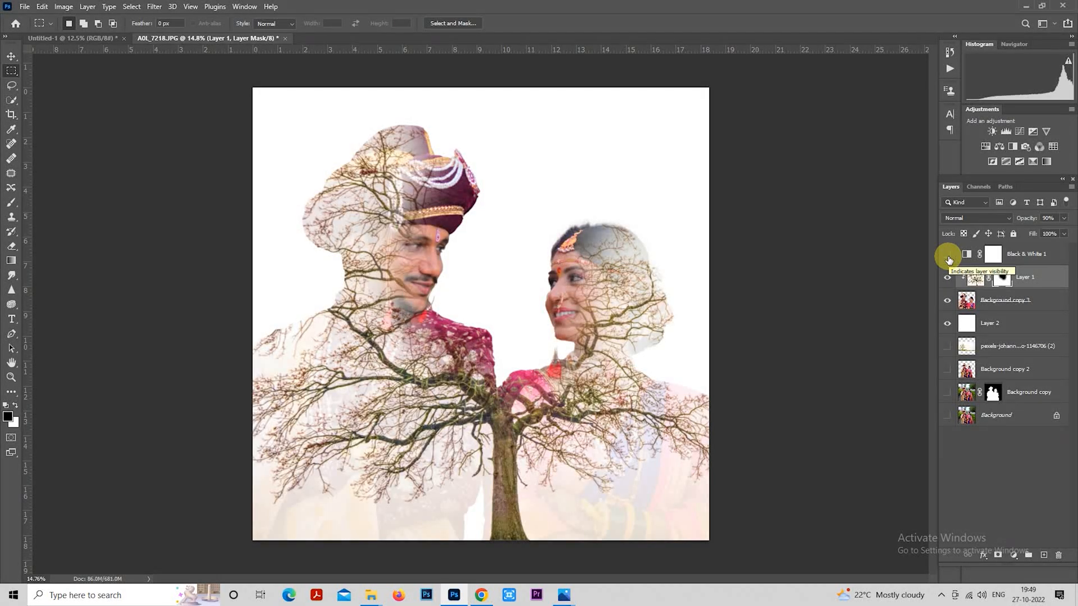
click(948, 257)
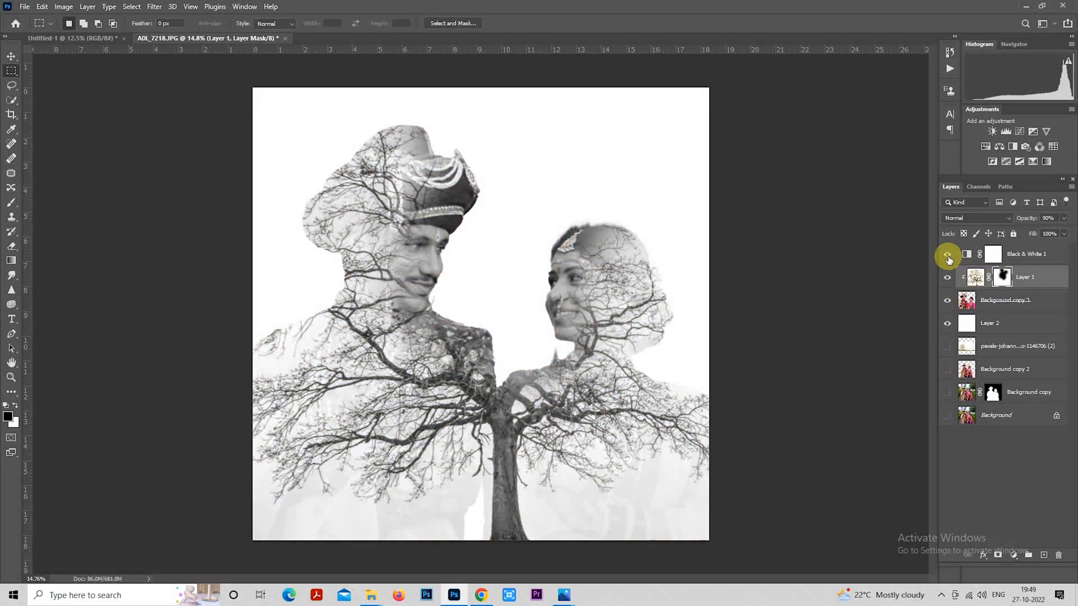